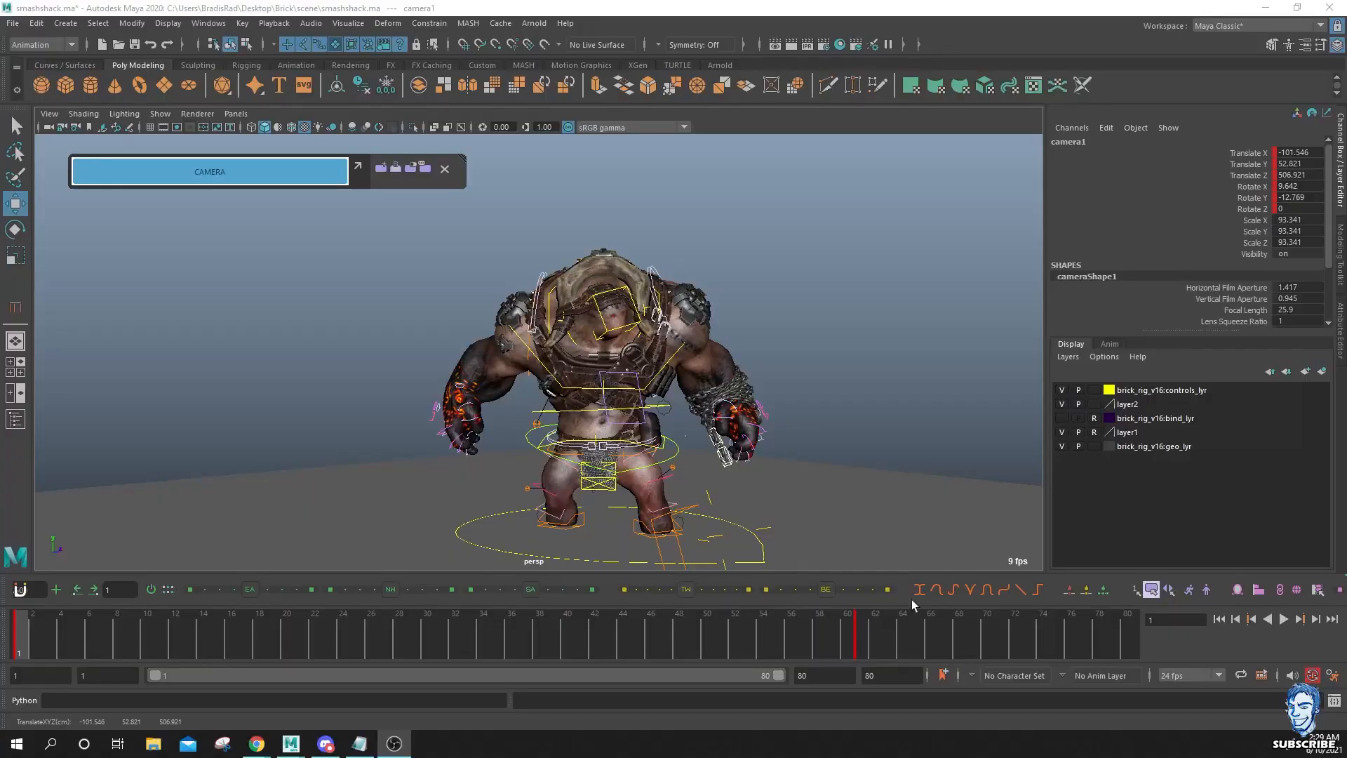
# Play the smash animation in the perspective view and again through camera1.
pyautogui.keyDown('alt'); pyautogui.moveTo(708, 442); pyautogui.dragTo(670, 433); pyautogui.keyUp('alt')
pyautogui.hotkey('alt', 'v')
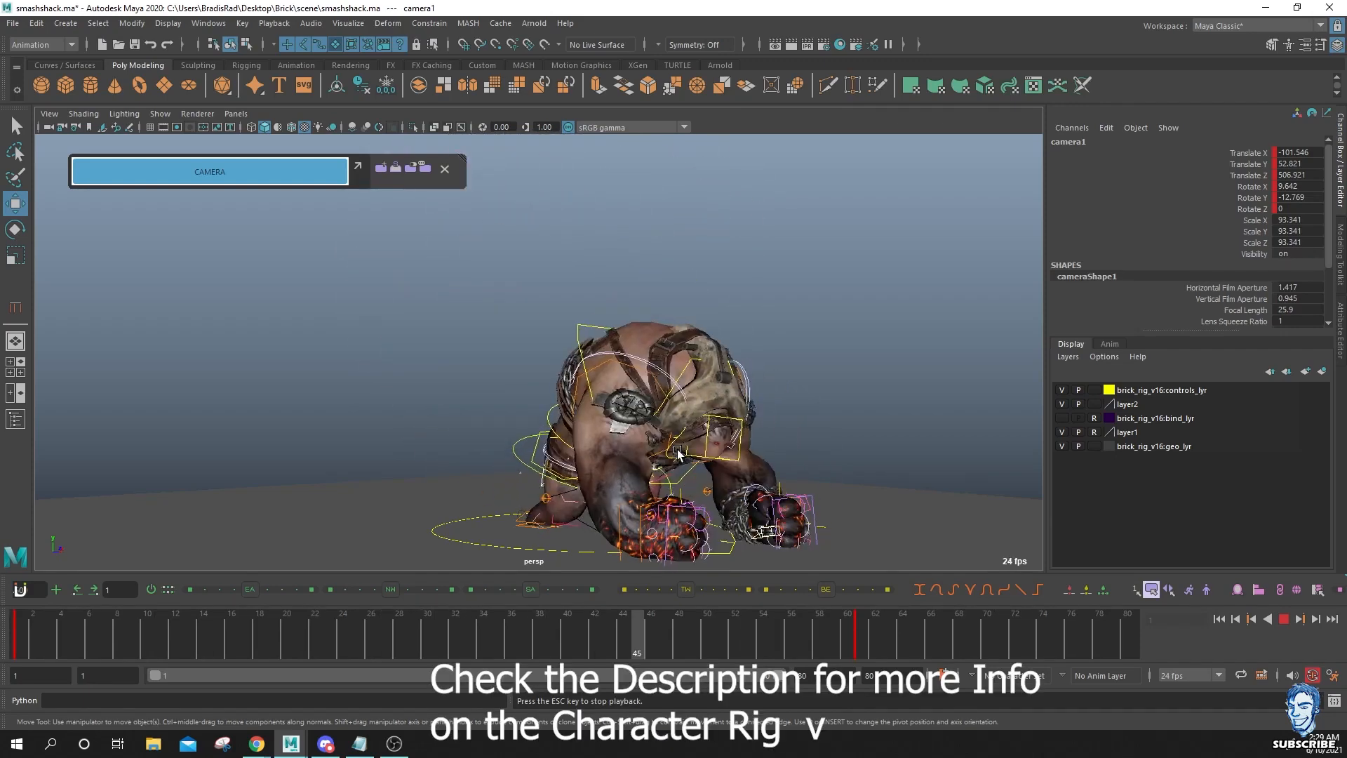
pyautogui.press('Escape')
pyautogui.press('space')
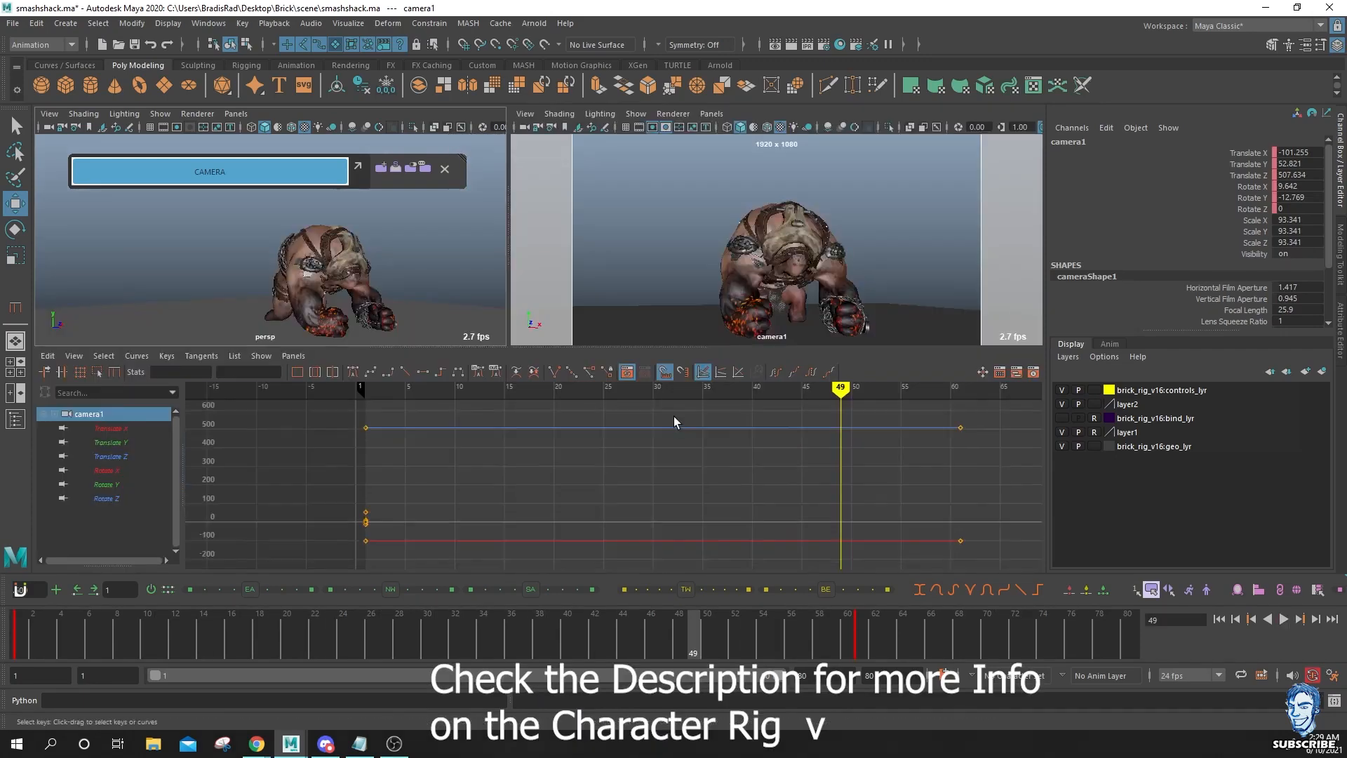
pyautogui.press('space')
pyautogui.hotkey('alt', 'v')
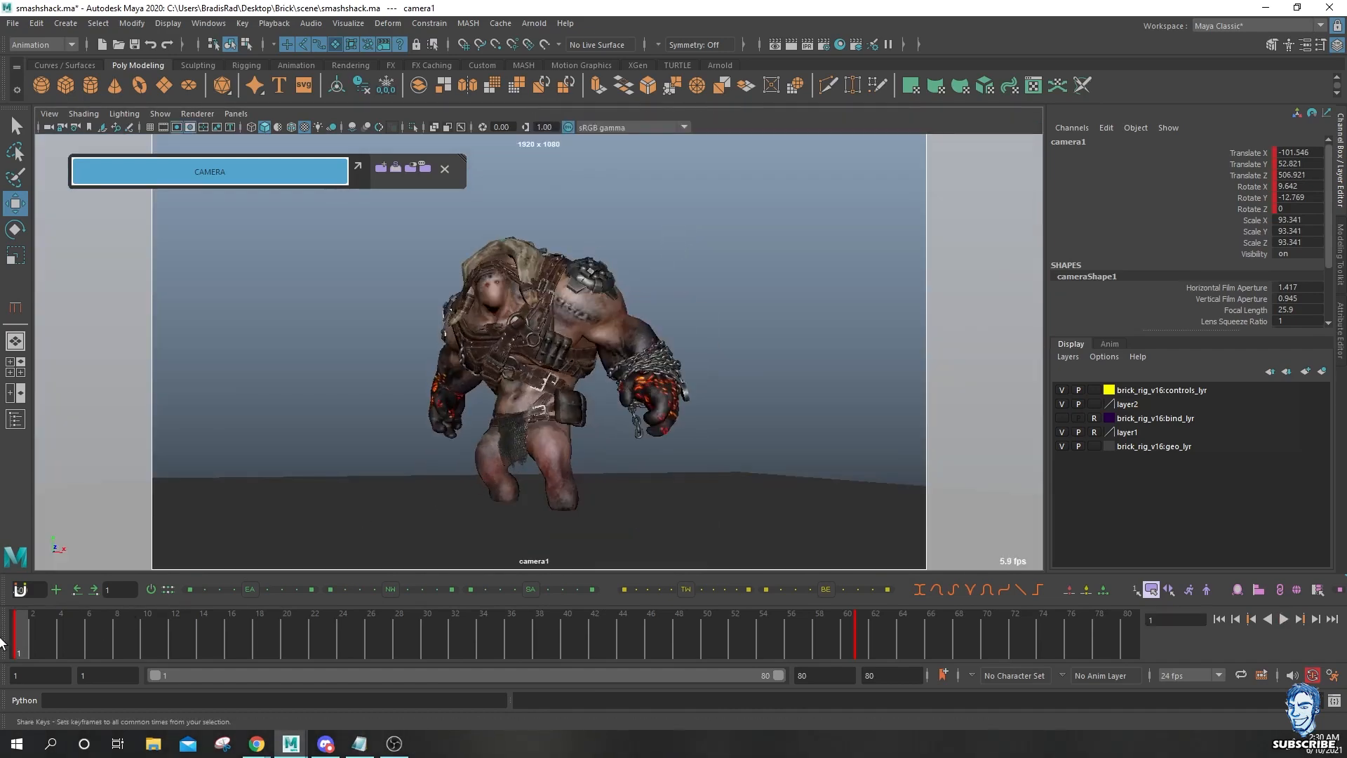
pyautogui.hotkey('alt', 'v')
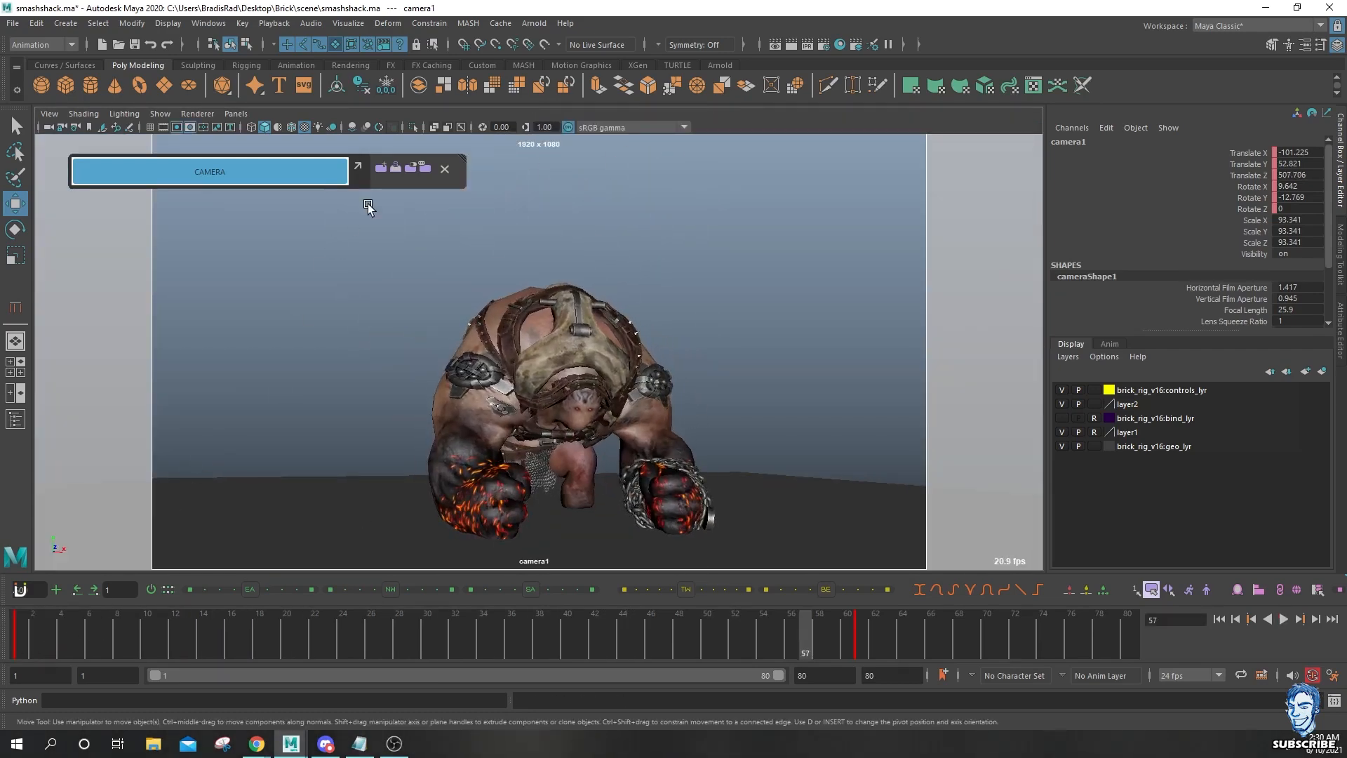
# Move the CAMERA picker window aside and hide layer2 in the display layers.
pyautogui.moveTo(384, 180); pyautogui.dragTo(314, 164)
pyautogui.hotkey('alt', 'v')
pyautogui.hotkey('alt', 'v')
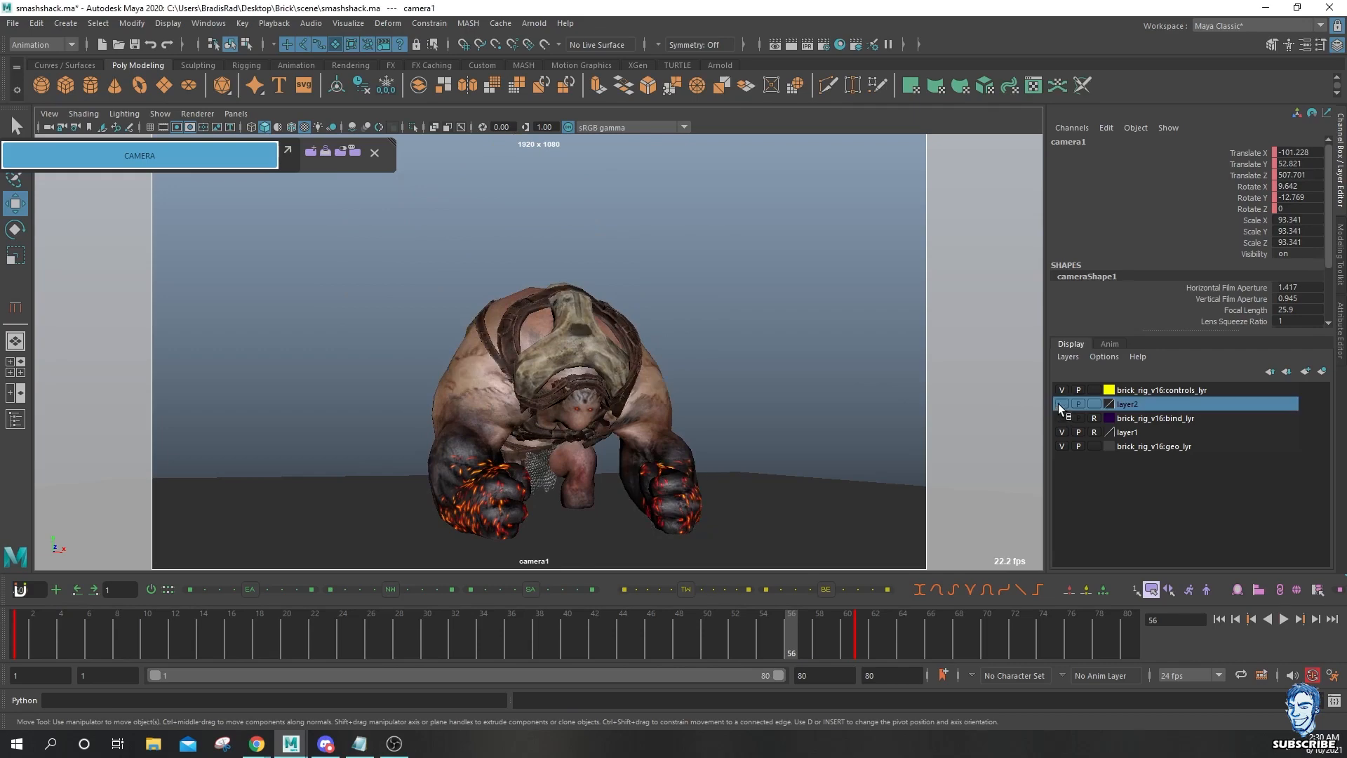
pyautogui.hotkey('alt', 'v')
# Frame camera1 beside the character in the perspective view and select the camera.
pyautogui.press('space')
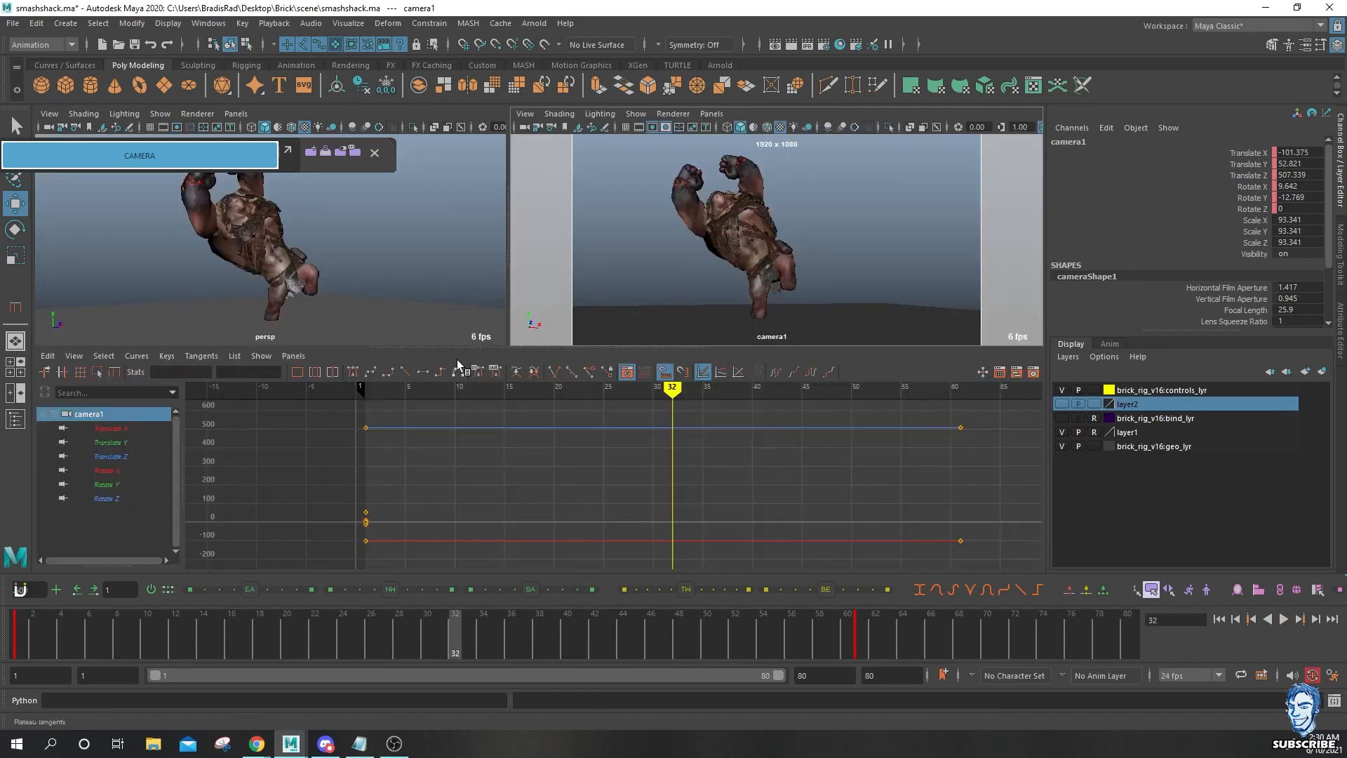
pyautogui.press('space')
pyautogui.keyDown('alt'); pyautogui.moveTo(528, 347); pyautogui.dragTo(326, 308, button='middle'); pyautogui.keyUp('alt')
pyautogui.scroll(-4, 562, 351)
pyautogui.click(699, 374)
pyautogui.click(749, 386)
pyautogui.press('space')
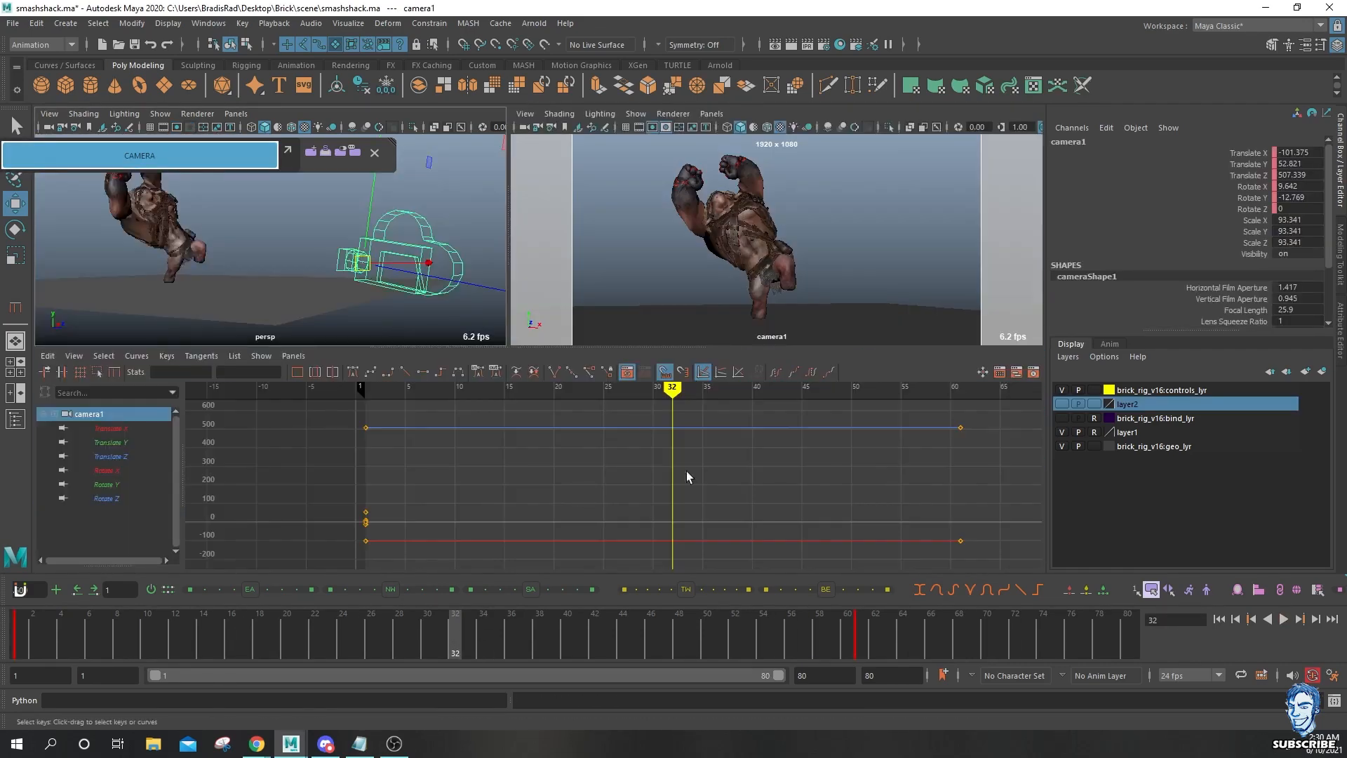
# Play the shot through camera1 and limit the playback range to frames 37 to 50.
pyautogui.press('space')
pyautogui.hotkey('alt', 'v')
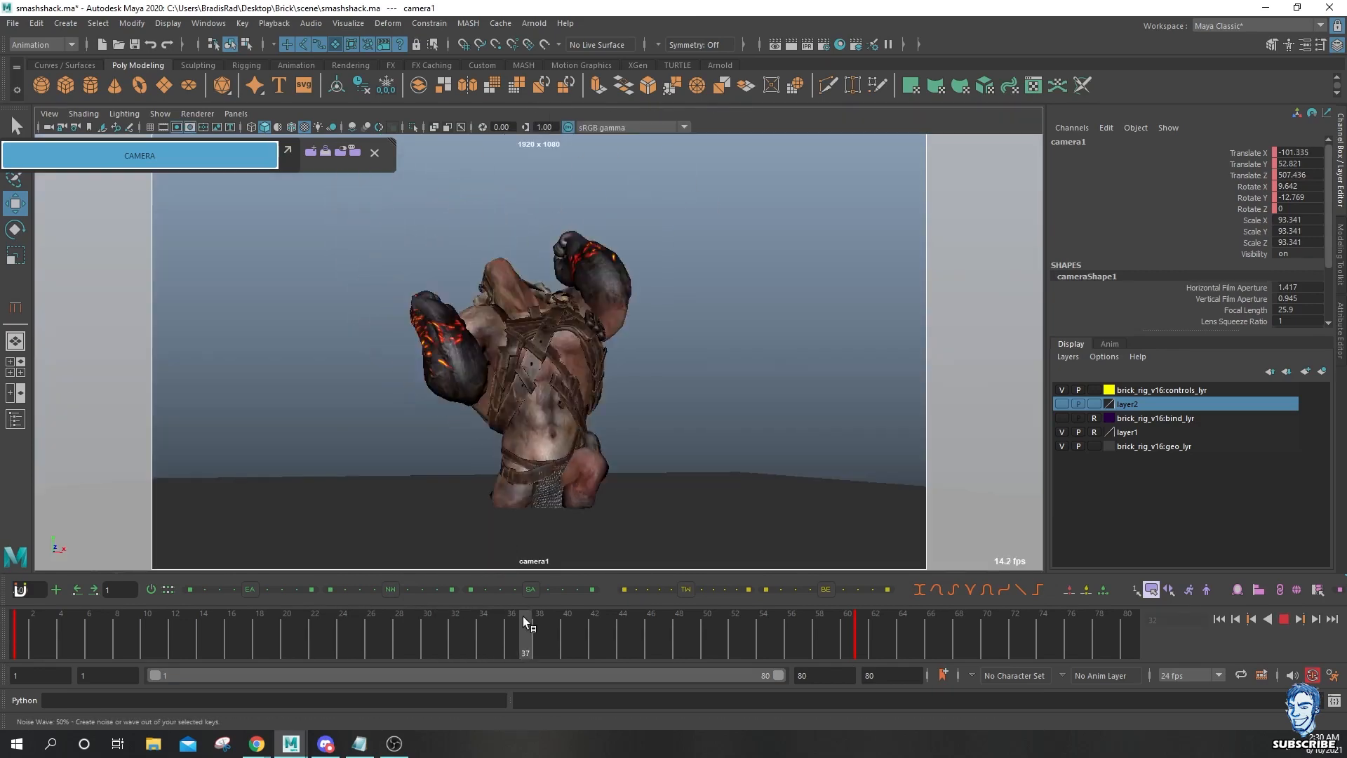
pyautogui.keyDown('shift'); pyautogui.moveTo(524, 629); pyautogui.dragTo(696, 649); pyautogui.keyUp('shift')
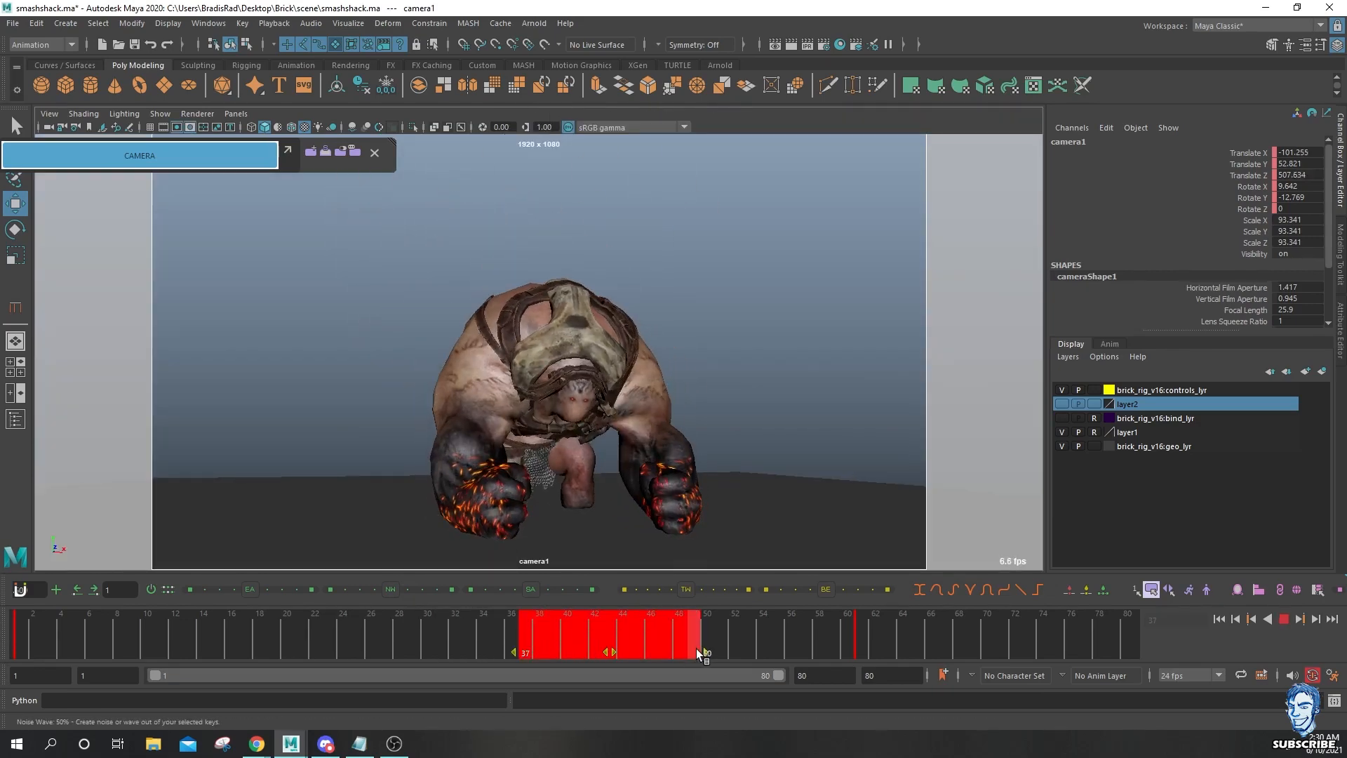
pyautogui.hotkey('alt', 'v')
pyautogui.click(45, 651)
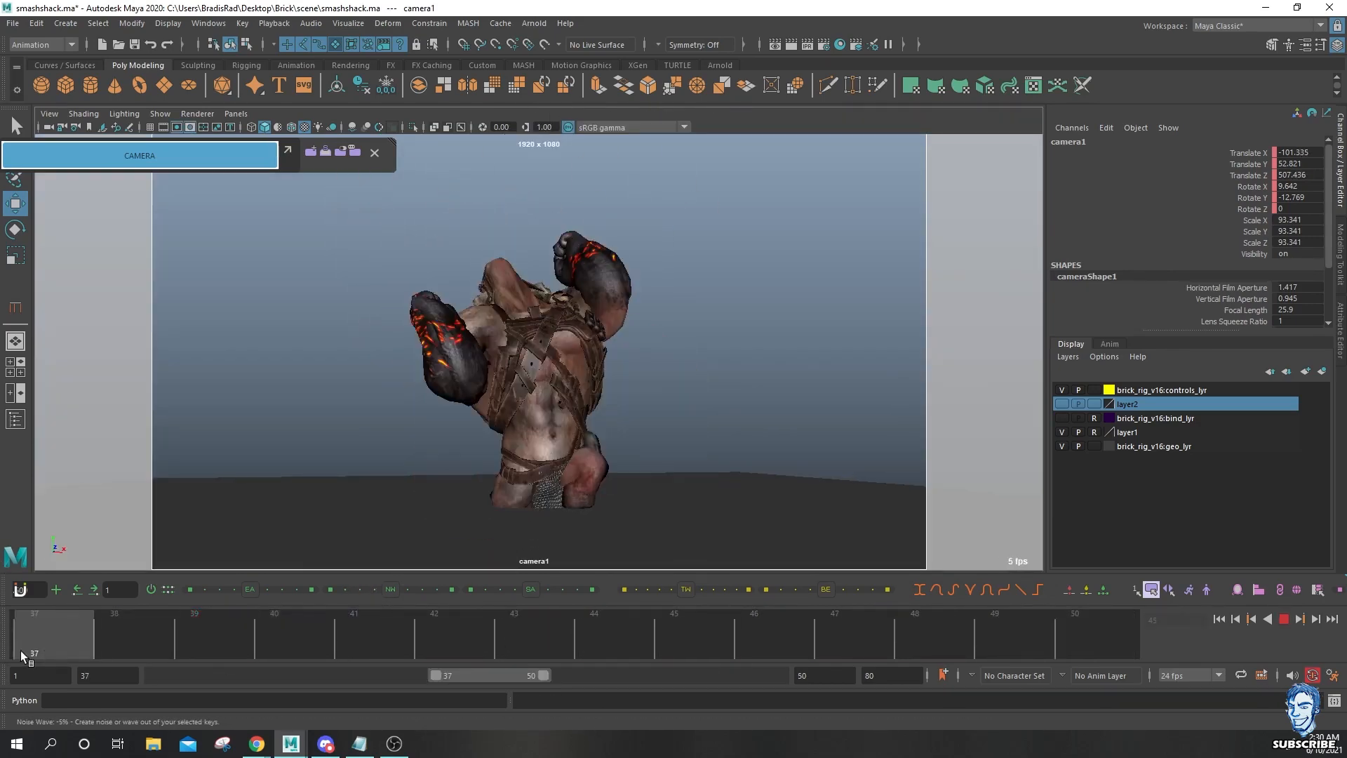
# Set a key on camera1 at every frame from 37 to 50.
pyautogui.press('space')
pyautogui.press('s')
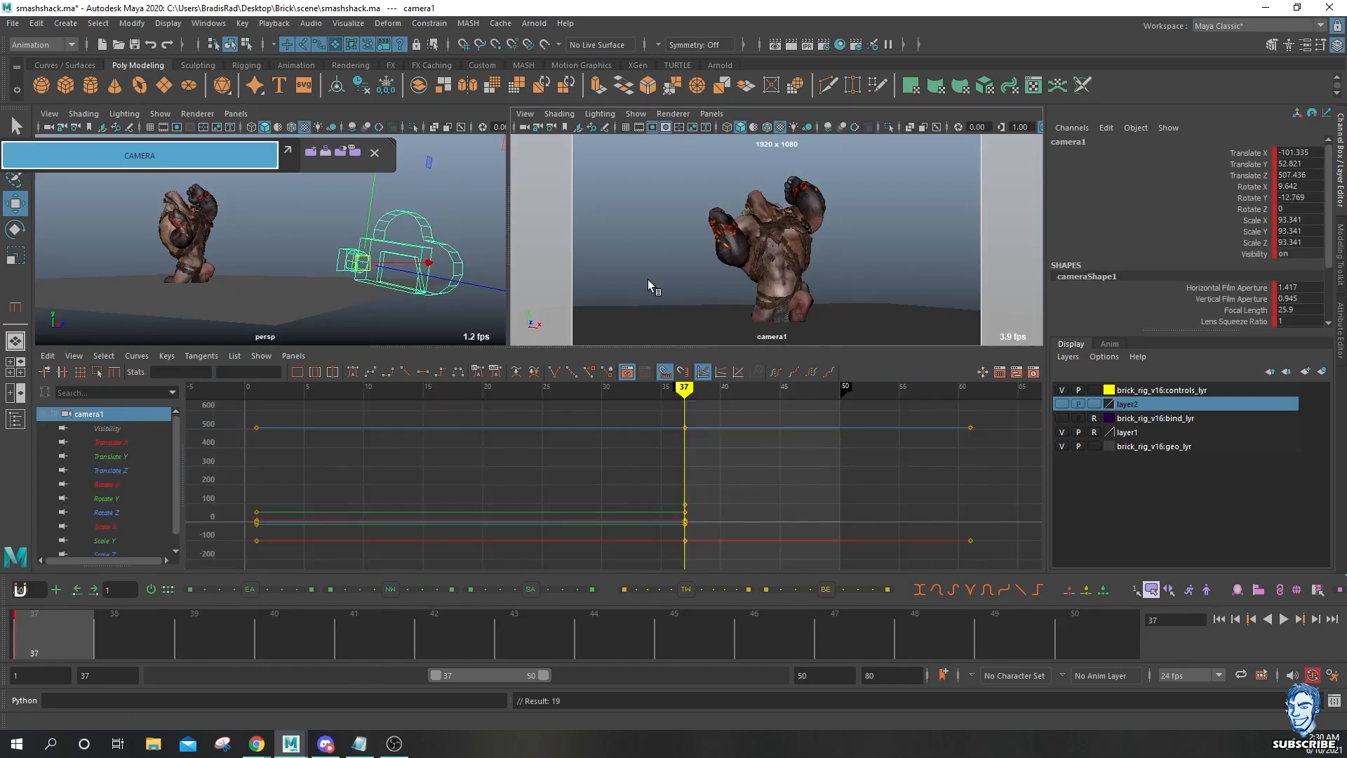
pyautogui.hotkey('alt', '.')
pyautogui.press('s')
pyautogui.hotkey('alt', '.')
pyautogui.press('s')
pyautogui.hotkey('alt', '.')
pyautogui.press('s')
pyautogui.hotkey('alt', '.')
pyautogui.press('s')
pyautogui.hotkey('alt', '.')
pyautogui.press('s')
pyautogui.hotkey('alt', '.')
pyautogui.press('s')
pyautogui.hotkey('alt', '.')
pyautogui.press('s')
pyautogui.hotkey('alt', '.')
pyautogui.press('s')
pyautogui.hotkey('alt', '.')
pyautogui.press('s')
pyautogui.hotkey('alt', '.')
pyautogui.press('s')
pyautogui.hotkey('alt', '.')
pyautogui.press('s')
pyautogui.hotkey('alt', '.')
pyautogui.press('s')
pyautogui.hotkey('alt', '.')
pyautogui.press('s')
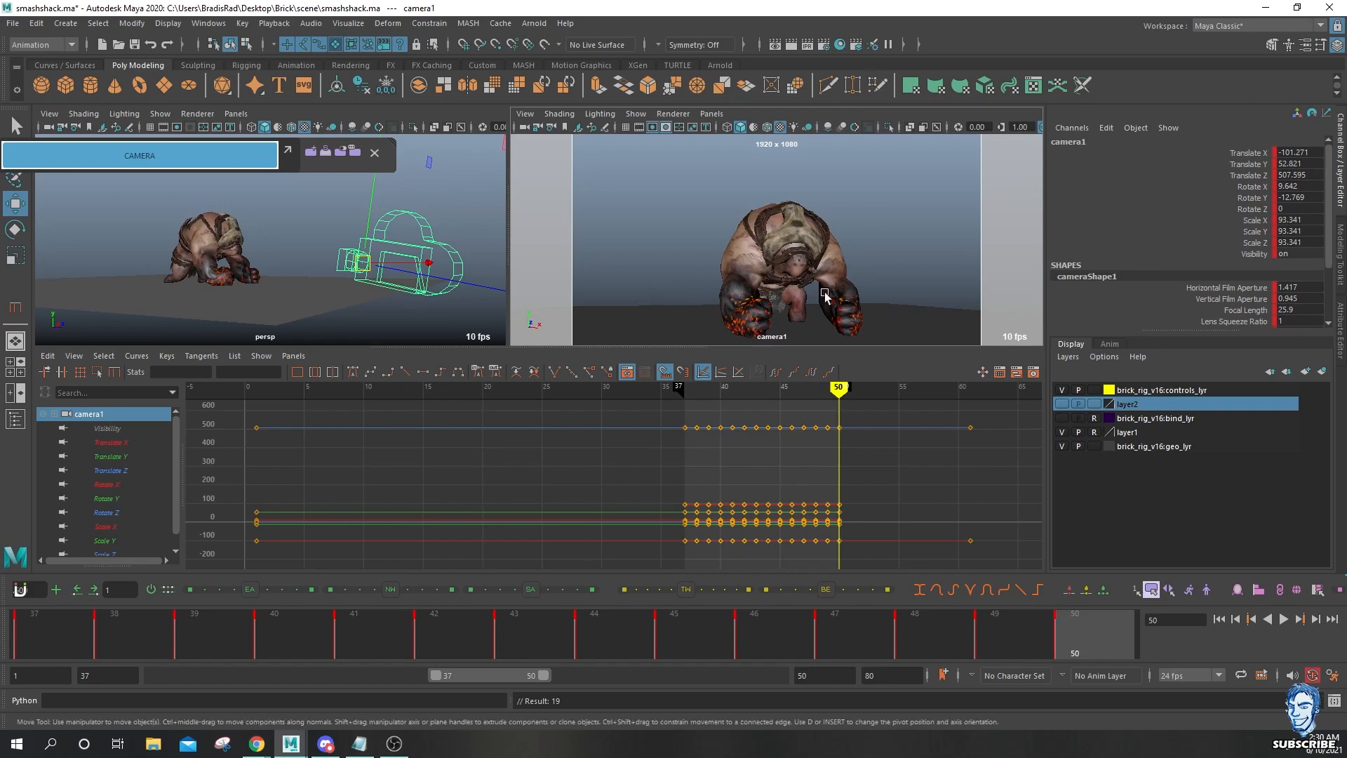
# Isolate camera1's Rotate X, Y and Z curves and select their keys from frame 38 to 50.
pyautogui.scroll(-3, 666, 495)
pyautogui.moveTo(637, 420); pyautogui.dragTo(806, 555)
pyautogui.scroll(8, 571, 530)
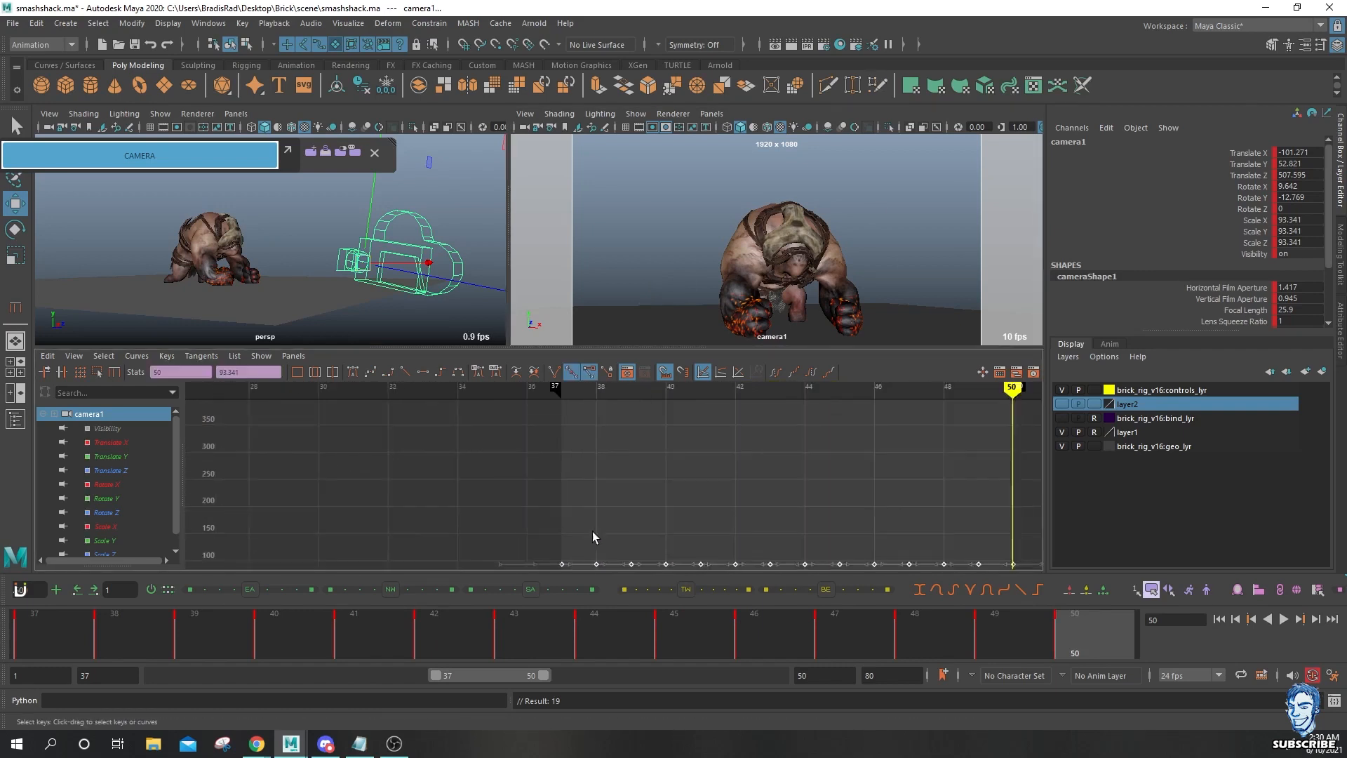
pyautogui.scroll(-6, 571, 531)
pyautogui.hotkey('alt', 'd')
pyautogui.moveTo(1253, 185); pyautogui.dragTo(1243, 211)
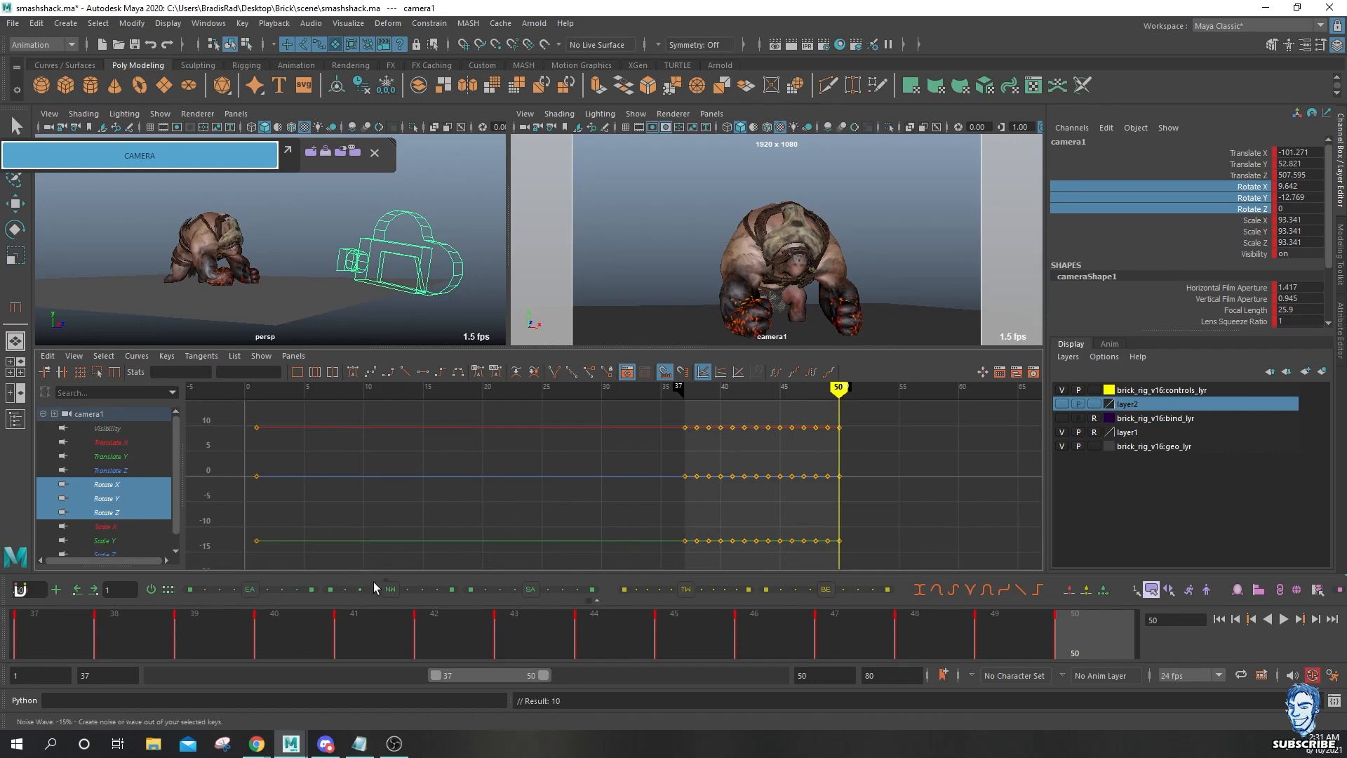
pyautogui.press('f')
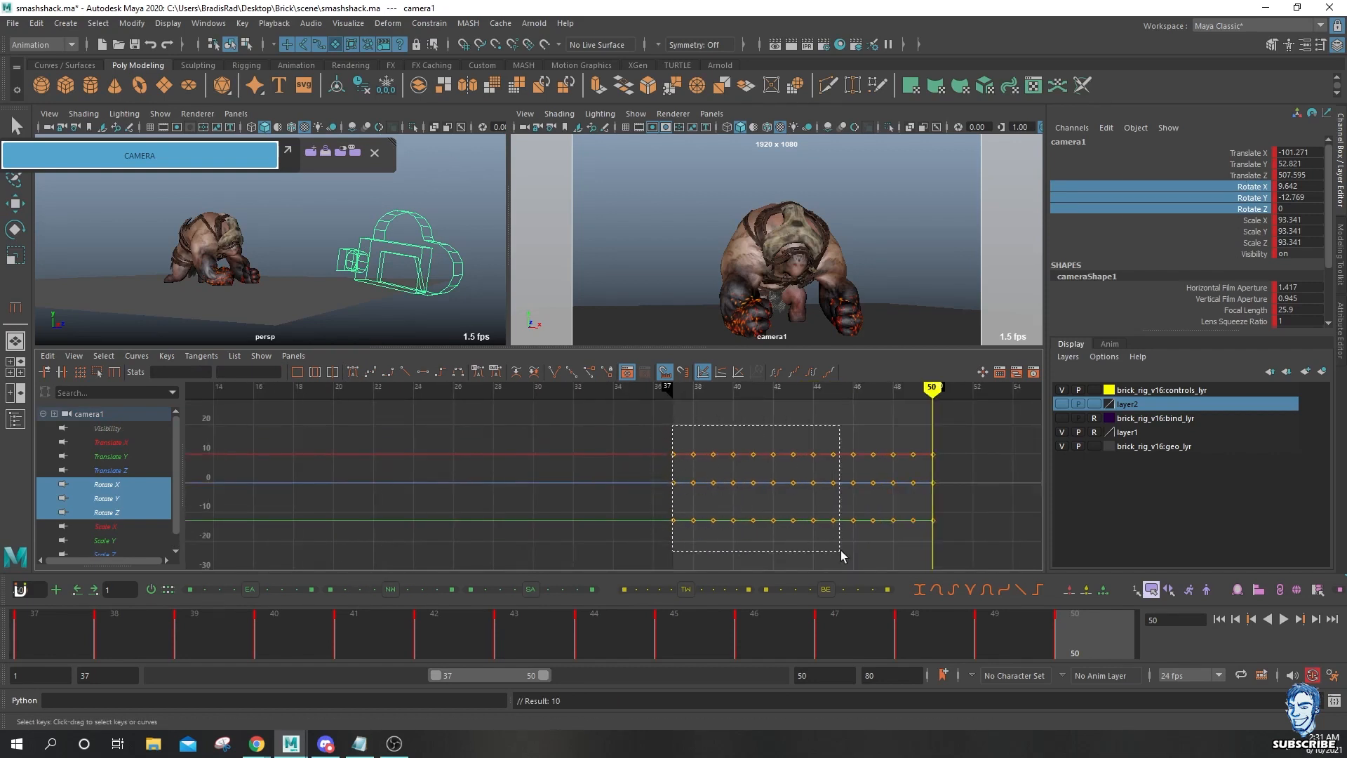
pyautogui.moveTo(937, 560); pyautogui.dragTo(936, 560)
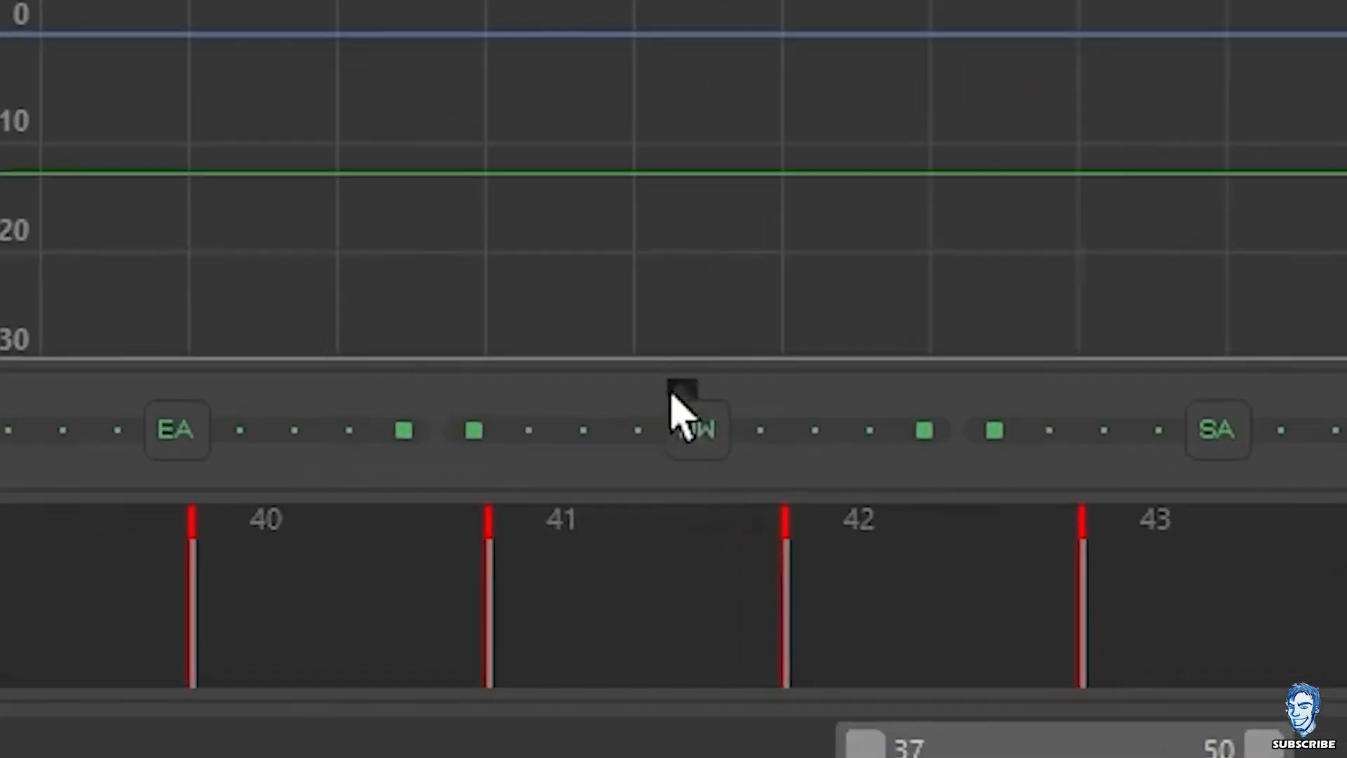
# Try a Noise Wave of about -27 on the selected rotation keys and go back to frame 37.
pyautogui.rightClick(386, 585)
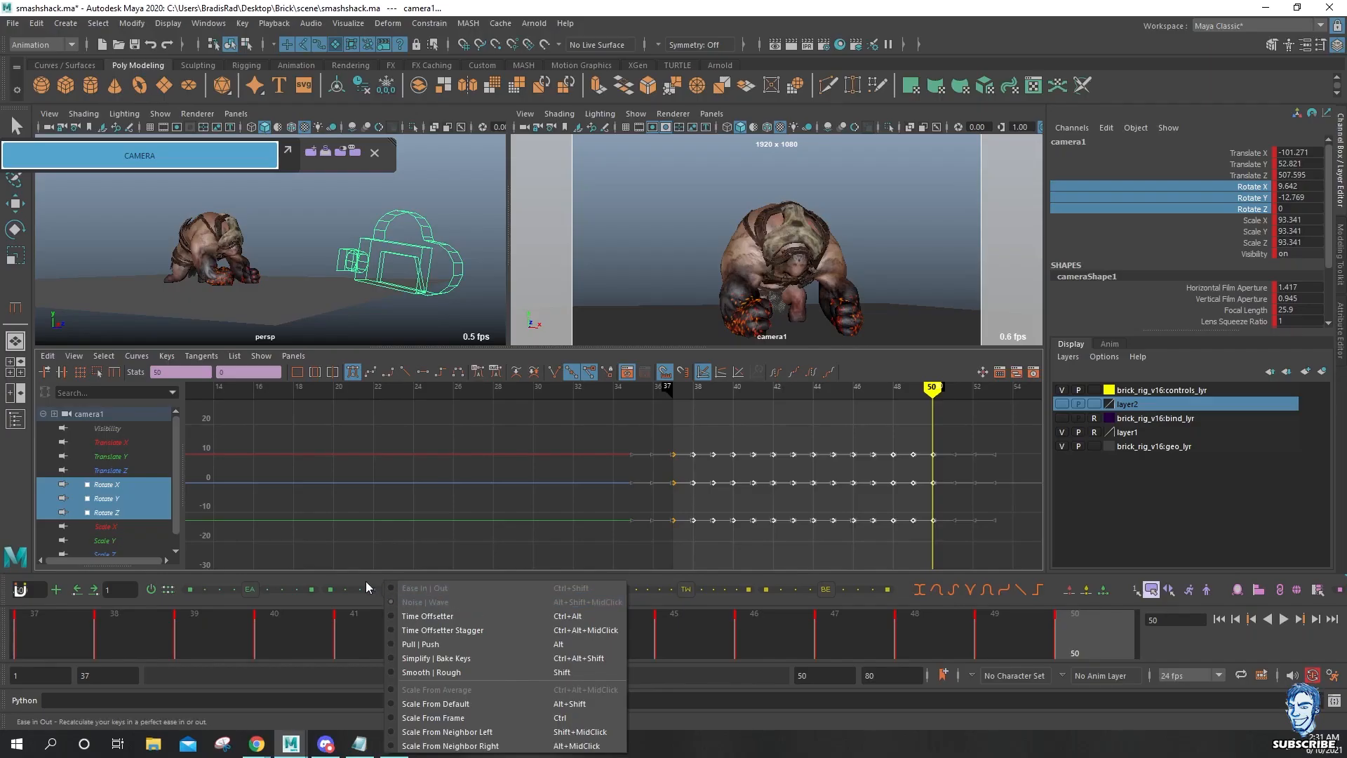
pyautogui.click(366, 582)
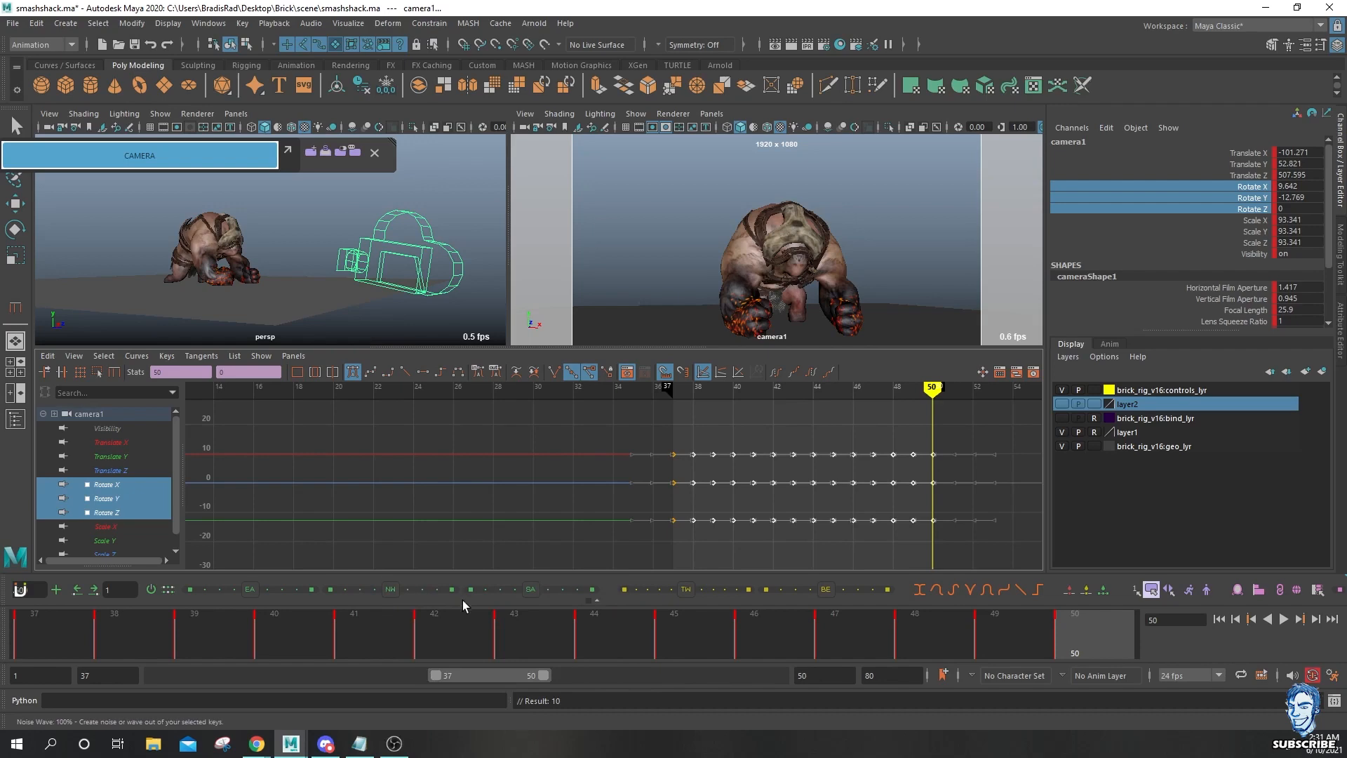
pyautogui.moveTo(392, 591); pyautogui.dragTo(361, 593)
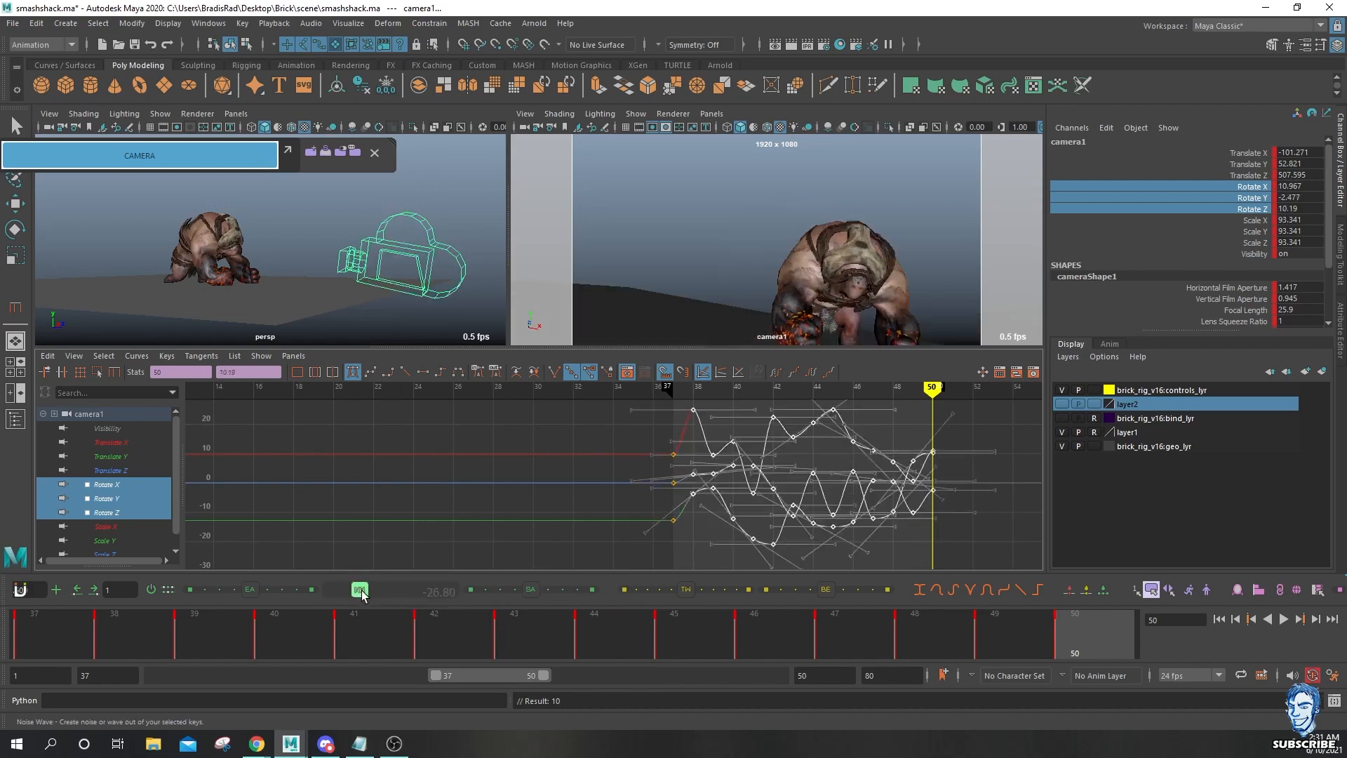
pyautogui.moveTo(247, 629); pyautogui.dragTo(14, 625)
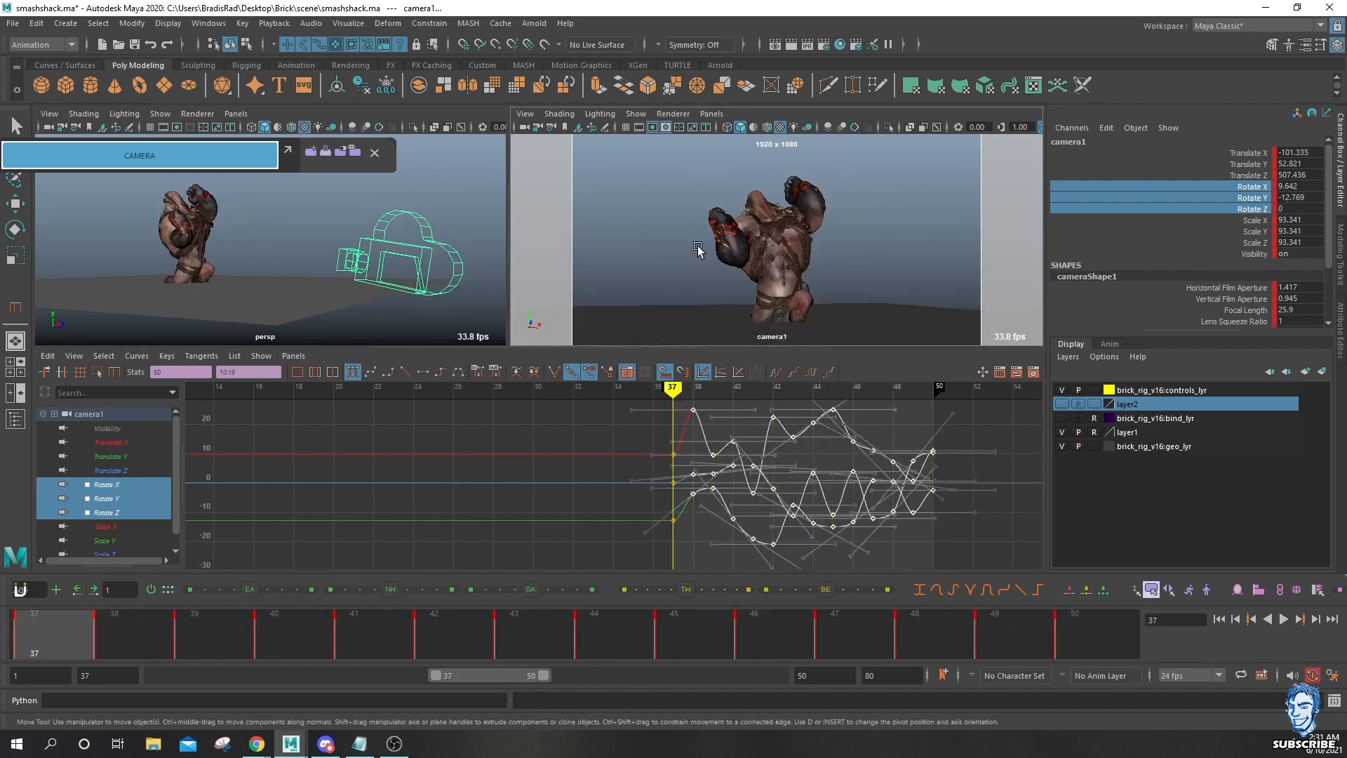
# Play the shake through camera1, try another Noise Wave on the rotation keys, and undo the noise.
pyautogui.press('space')
pyautogui.hotkey('alt', 'v')
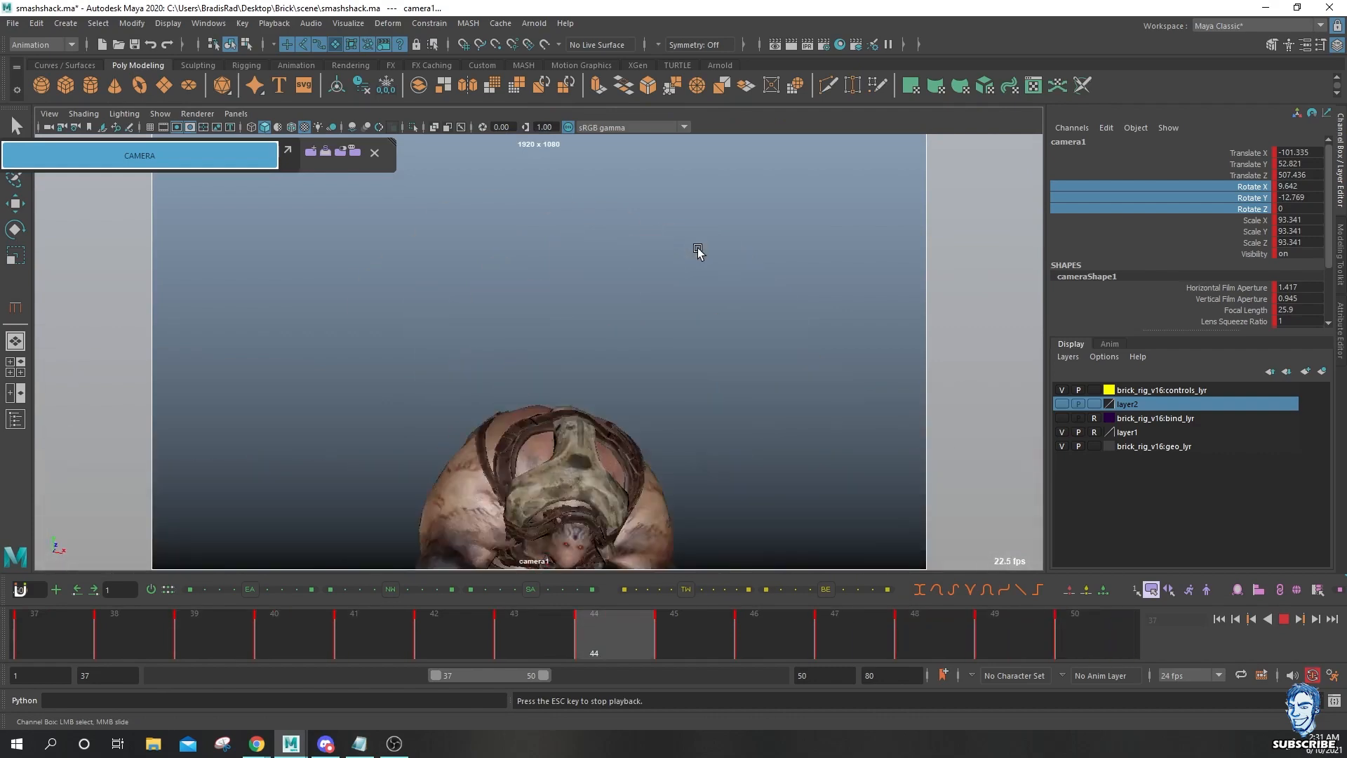
pyautogui.hotkey('alt', 'v')
pyautogui.press('space')
pyautogui.moveTo(395, 591); pyautogui.dragTo(402, 600)
pyautogui.press('space')
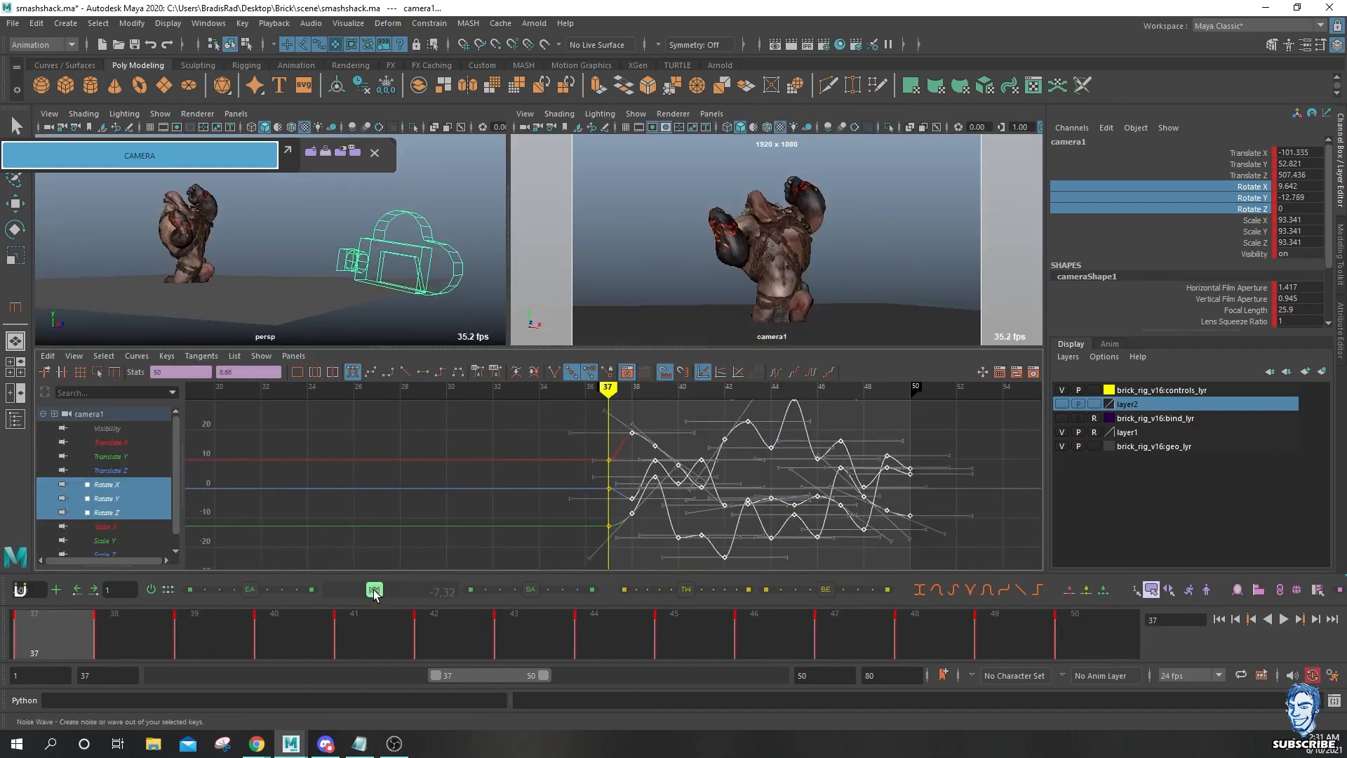
pyautogui.hotkey('ctrl', 'z')
# Try a Noise Wave on only the rotation keys from frame 38 to 42.
pyautogui.moveTo(505, 451); pyautogui.dragTo(785, 557)
pyautogui.hotkey('alt', 'v')
pyautogui.moveTo(484, 426); pyautogui.dragTo(658, 544)
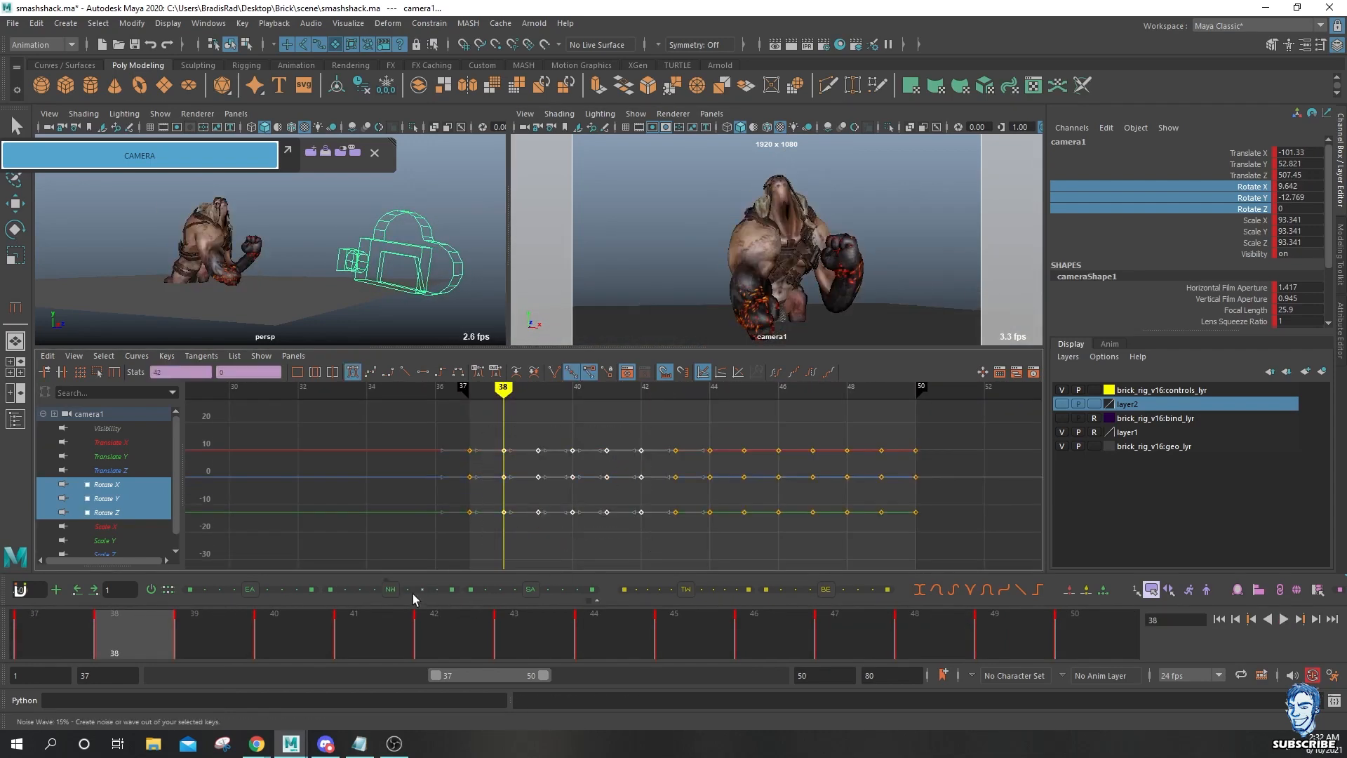
pyautogui.moveTo(395, 592); pyautogui.dragTo(369, 590)
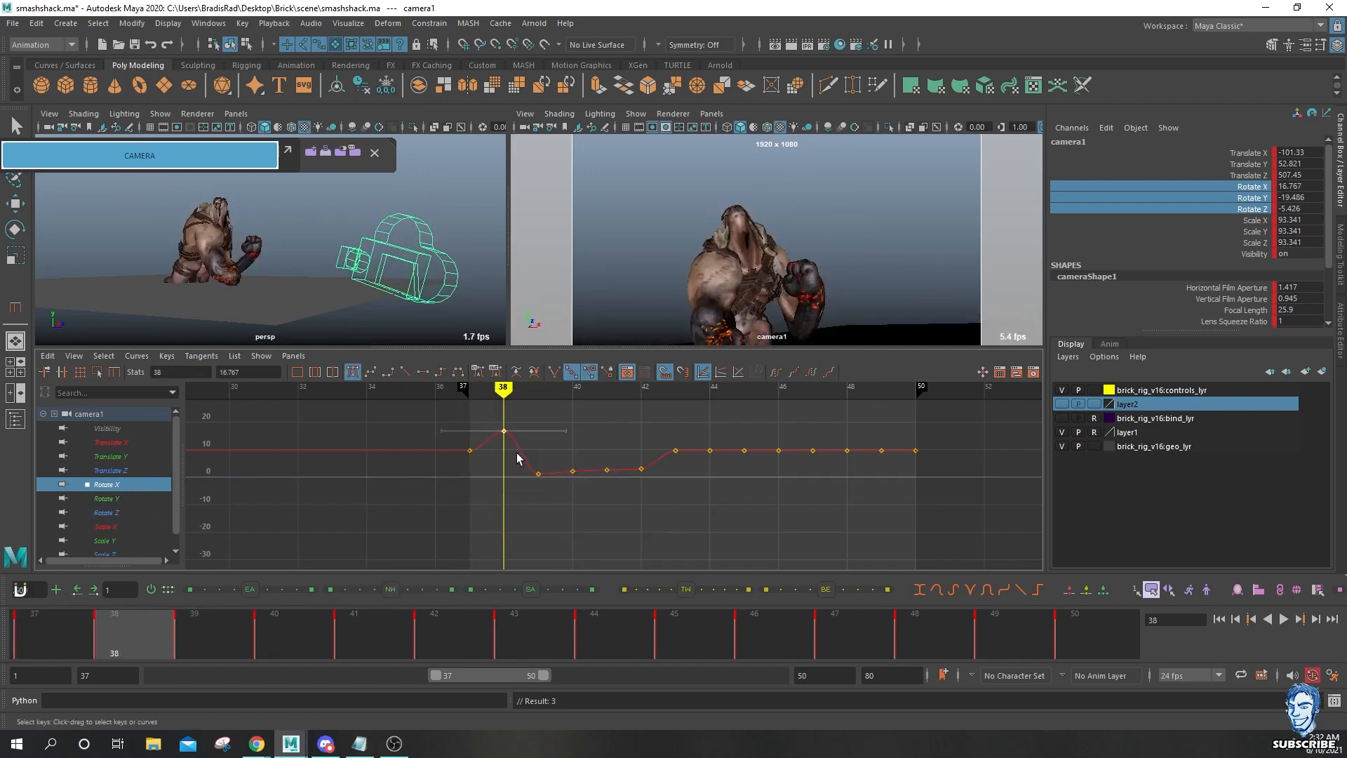
# Flatten the Rotate Y and Rotate Z curves back to their resting values and isolate the Rotate X curve.
pyautogui.moveTo(517, 452); pyautogui.dragTo(517, 453)
pyautogui.moveTo(516, 453); pyautogui.dragTo(515, 439, button='middle')
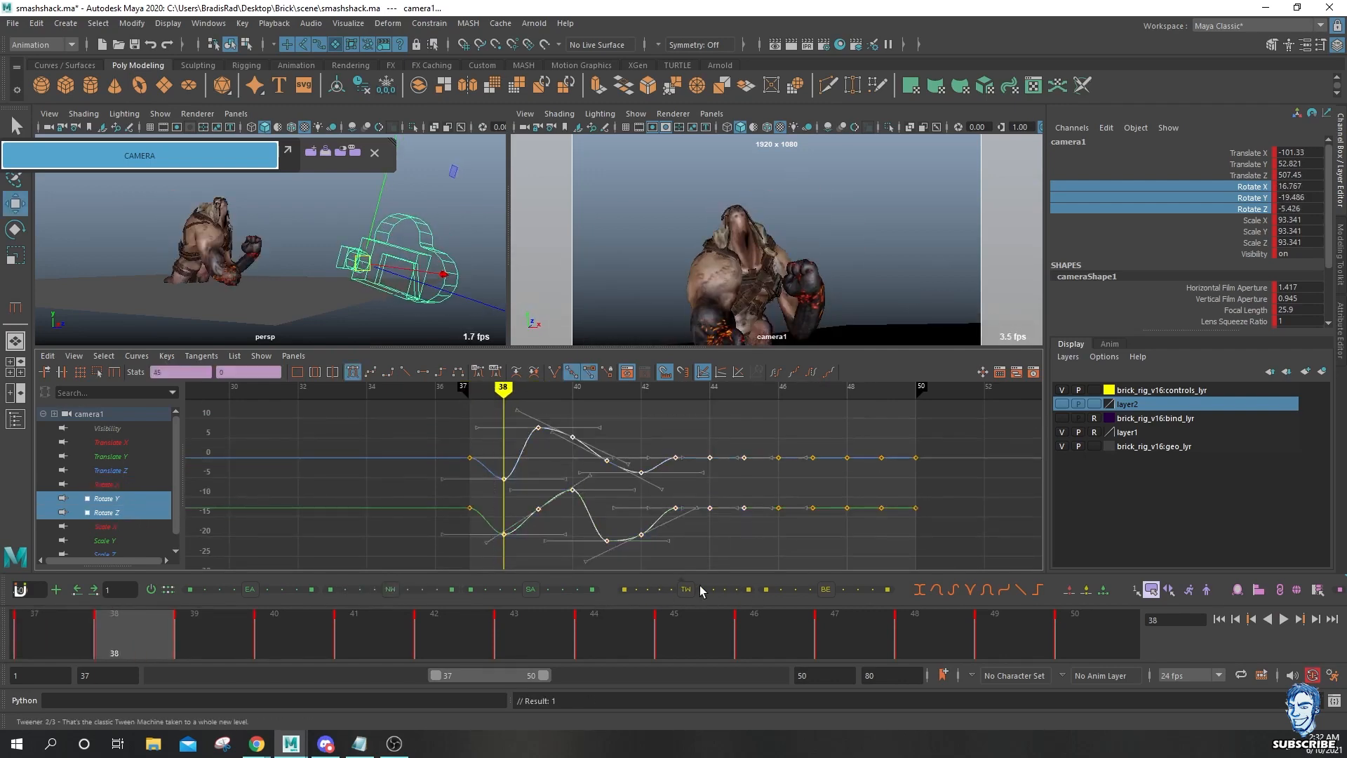
pyautogui.click(106, 485)
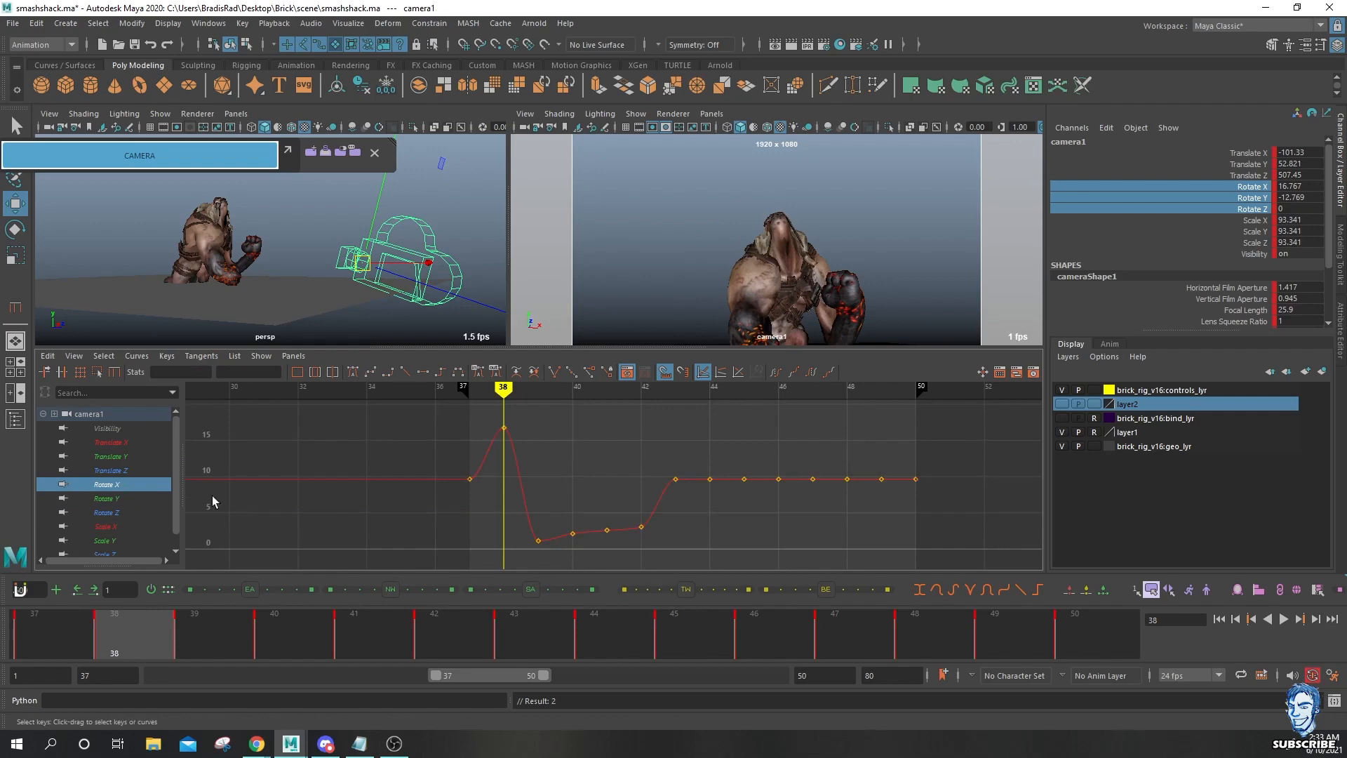
# Move the Rotate X keys to about 3 at frame 38 and about 19 at frame 39.
pyautogui.press(',')
pyautogui.press('.')
pyautogui.moveTo(491, 417); pyautogui.dragTo(508, 456)
pyautogui.keyDown('shift'); pyautogui.moveTo(508, 458); pyautogui.dragTo(508, 554, button='middle'); pyautogui.keyUp('shift')
pyautogui.press('.')
pyautogui.moveTo(514, 528); pyautogui.dragTo(556, 554)
pyautogui.keyDown('shift'); pyautogui.moveTo(555, 547); pyautogui.dragTo(556, 406, button='middle'); pyautogui.keyUp('shift')
# Shape the Rotate X decay with keys at about 6 on frame 40, 11.5 on frame 41 and 9 on frame 42.
pyautogui.press('.')
pyautogui.moveTo(562, 549); pyautogui.dragTo(602, 532)
pyautogui.keyDown('shift'); pyautogui.moveTo(603, 539); pyautogui.dragTo(604, 510, button='middle'); pyautogui.keyUp('shift')
pyautogui.press('.')
pyautogui.moveTo(623, 489); pyautogui.dragTo(591, 554)
pyautogui.keyDown('shift'); pyautogui.moveTo(604, 539); pyautogui.dragTo(604, 474, button='middle'); pyautogui.keyUp('shift')
pyautogui.press('.')
pyautogui.moveTo(625, 543); pyautogui.dragTo(654, 505)
pyautogui.keyDown('shift'); pyautogui.moveTo(655, 506); pyautogui.dragTo(664, 470, button='middle'); pyautogui.keyUp('shift')
# Shift the last decay key from frame 42 to 43 and delete the Rotate X keys from frame 43 through 47.
pyautogui.press('.')
pyautogui.press('.')
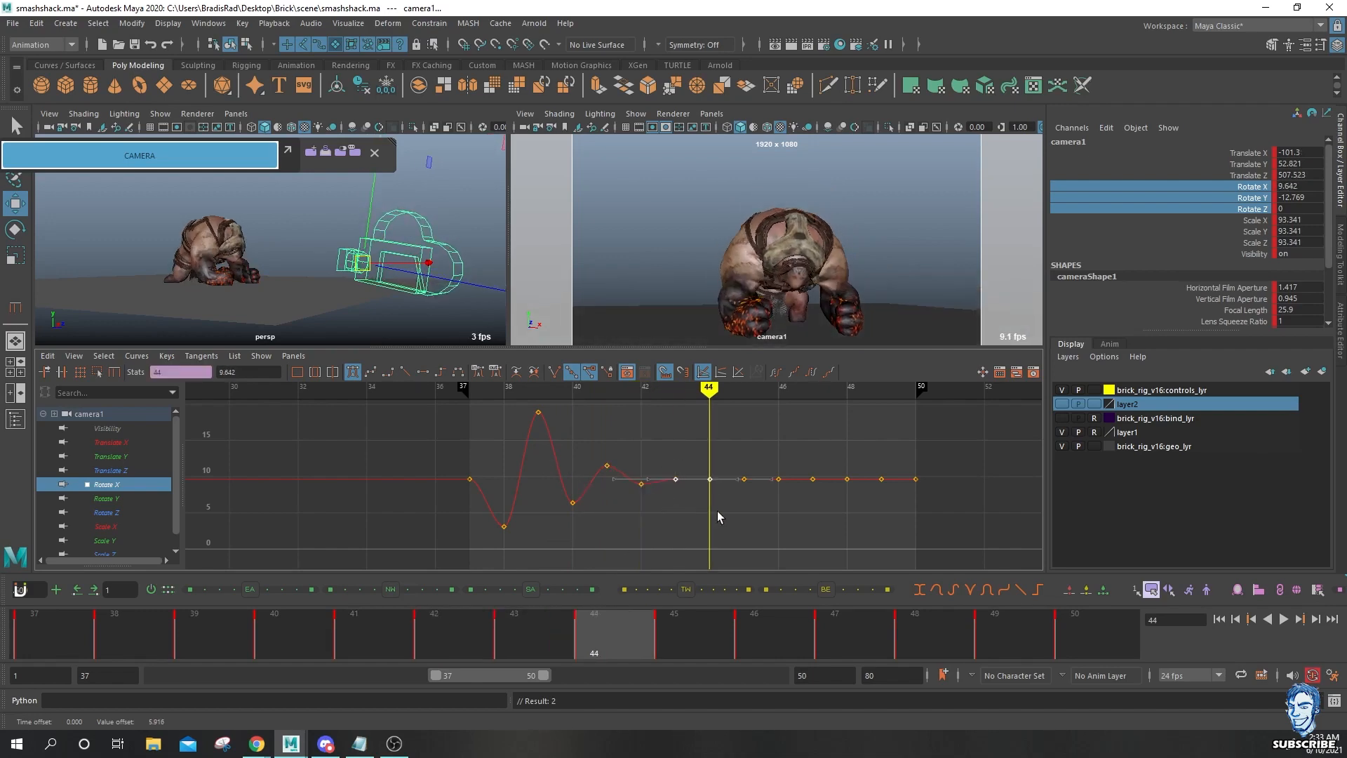
pyautogui.press('Delete')
pyautogui.moveTo(359, 617); pyautogui.dragTo(433, 618)
pyautogui.moveTo(655, 465); pyautogui.dragTo(628, 499)
pyautogui.keyDown('shift'); pyautogui.moveTo(630, 500); pyautogui.dragTo(660, 500, button='middle'); pyautogui.keyUp('shift')
pyautogui.moveTo(810, 502); pyautogui.dragTo(819, 503)
pyautogui.press('Delete')
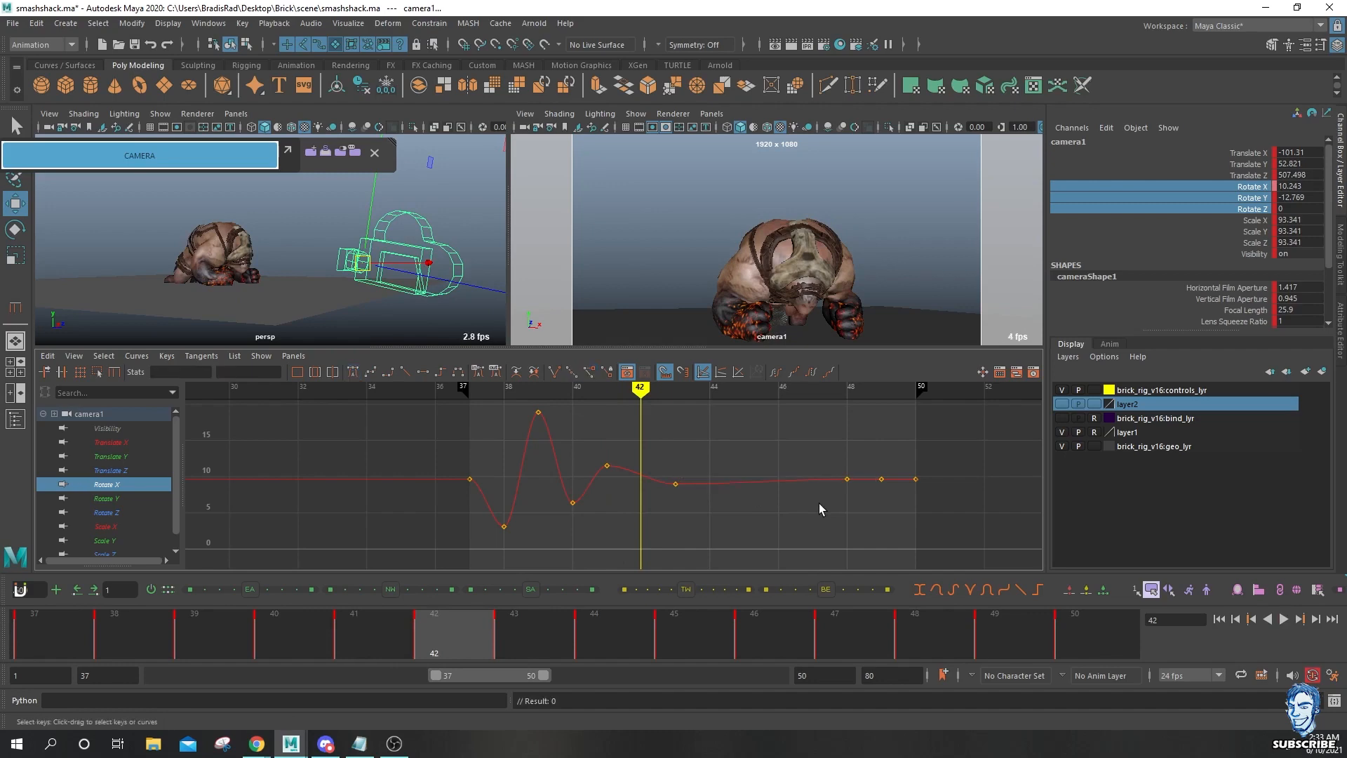
# Play the shake and invert the Rotate X wave from frame 38 onward with Scale From Average.
pyautogui.hotkey('alt', 'v')
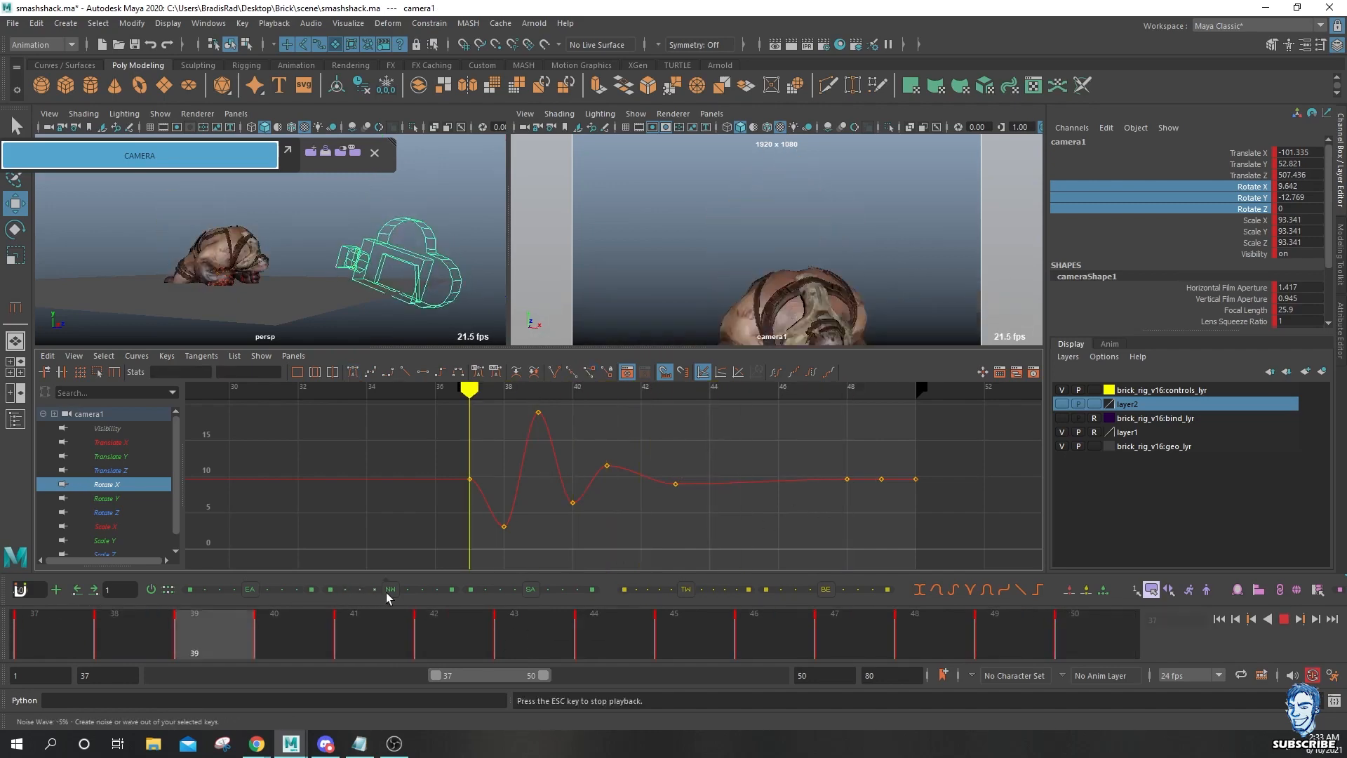
pyautogui.hotkey('alt', 'v')
pyautogui.moveTo(64, 629); pyautogui.dragTo(3, 624)
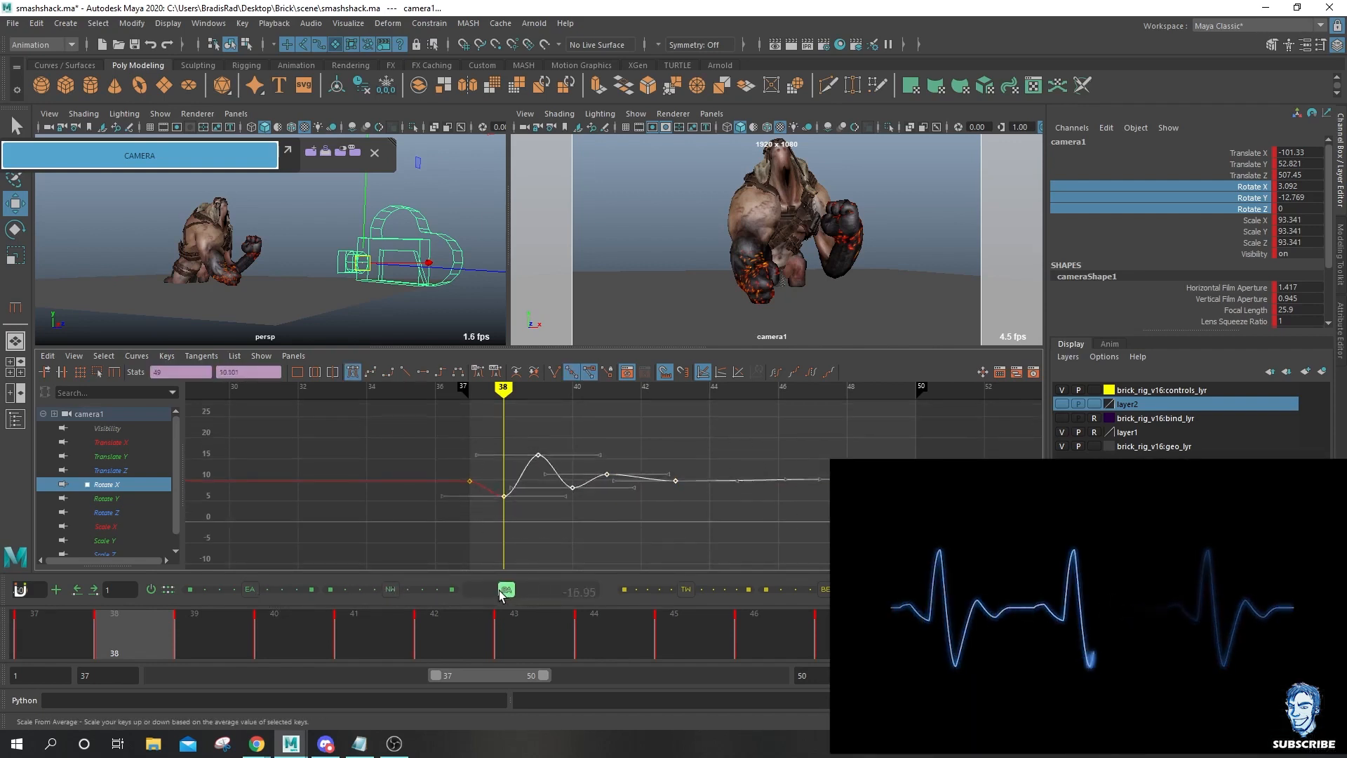
pyautogui.click(506, 591)
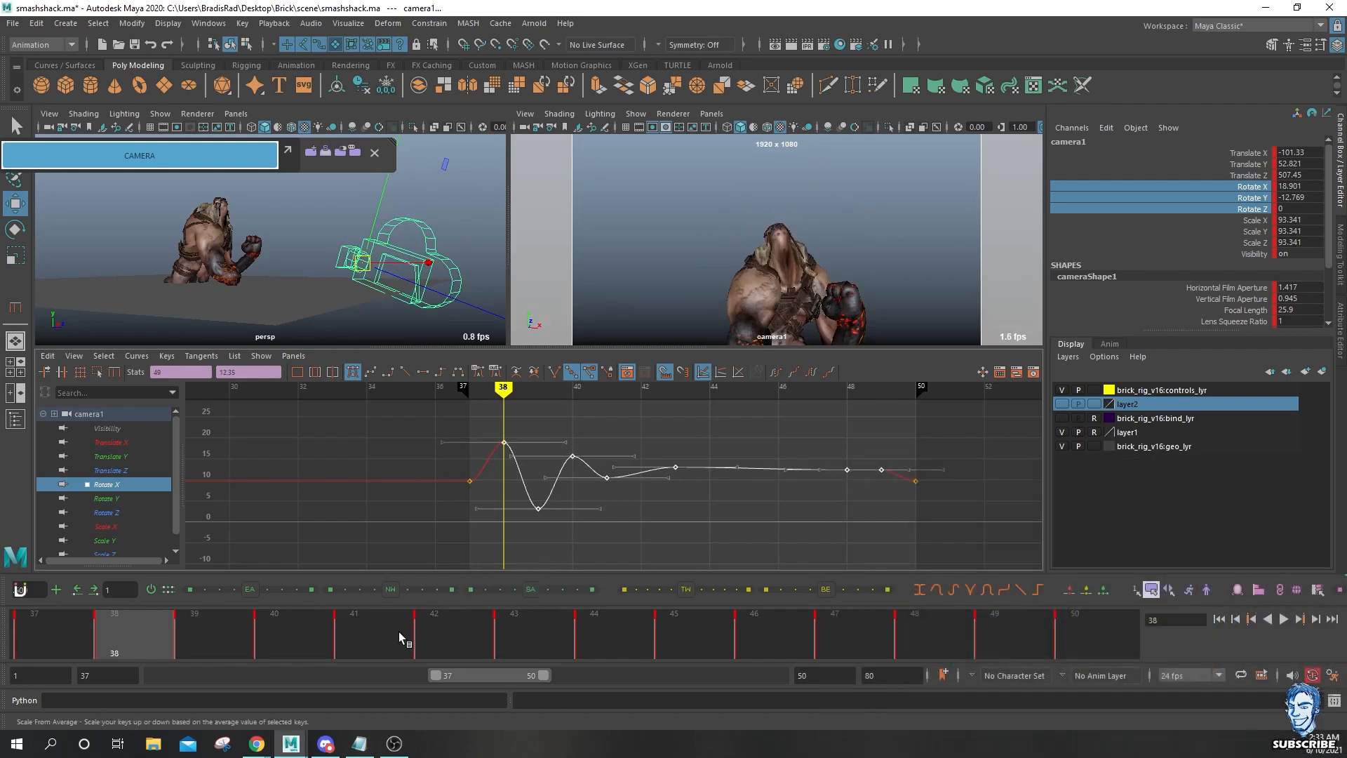
# Blend the Rotate X keys at frames 48 and 49 to the resting value, and scale the frame 38 to 43 keys from their average.
pyautogui.moveTo(642, 441); pyautogui.dragTo(895, 507)
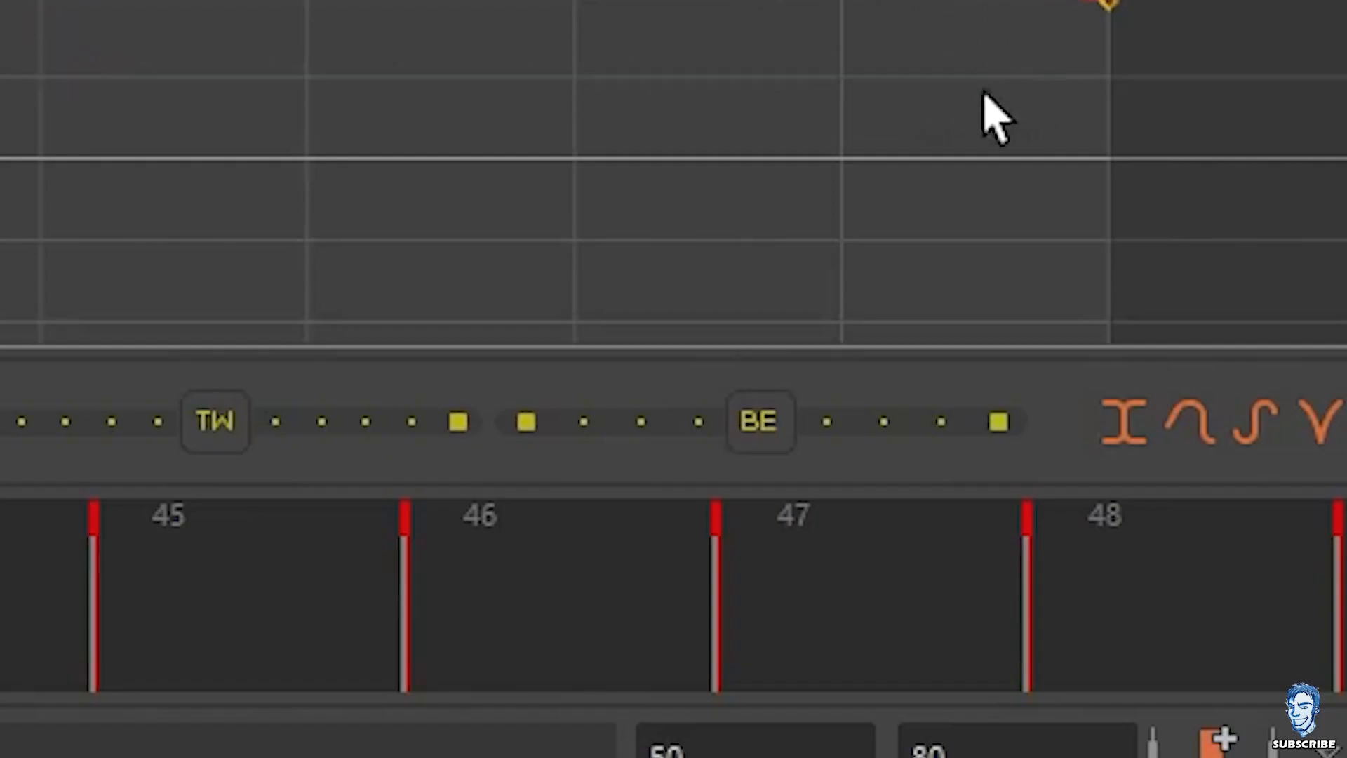
pyautogui.moveTo(769, 408); pyautogui.dragTo(858, 421)
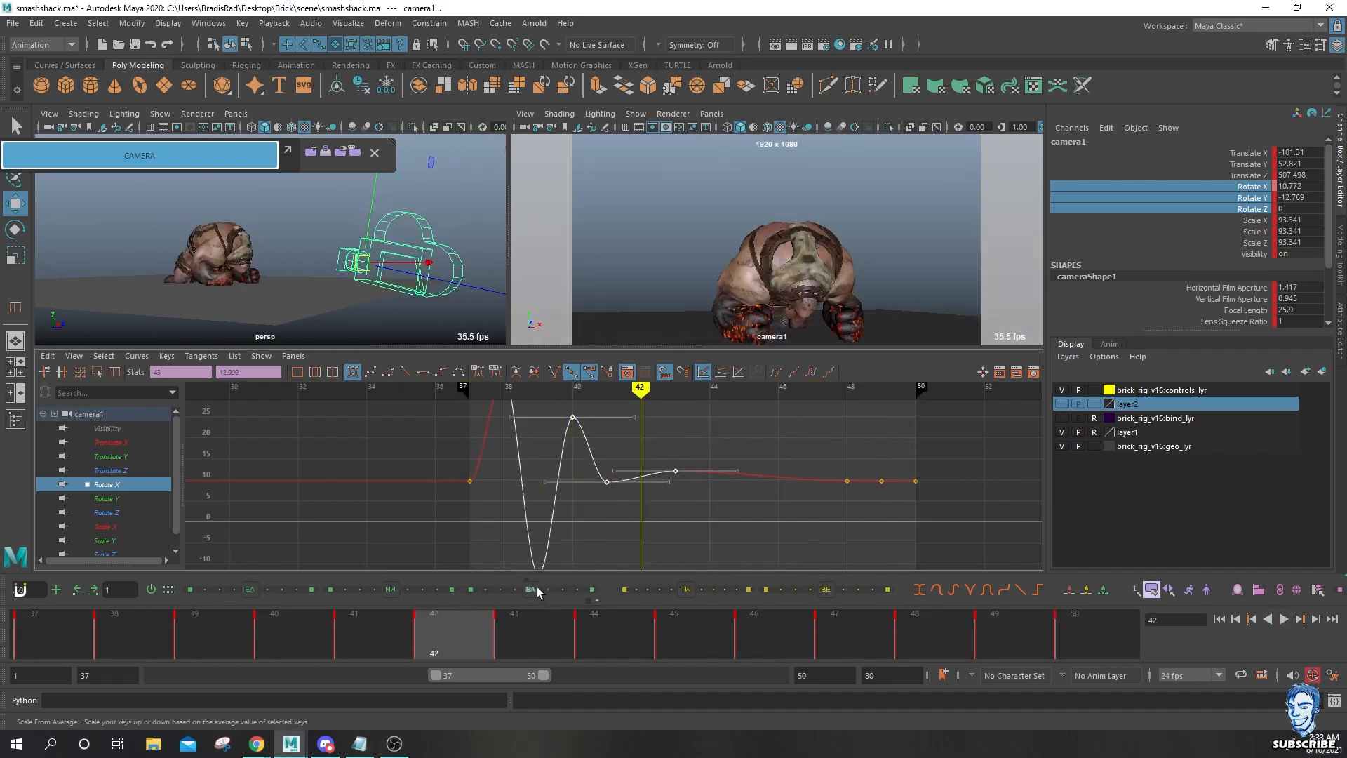
pyautogui.moveTo(512, 596); pyautogui.dragTo(508, 595)
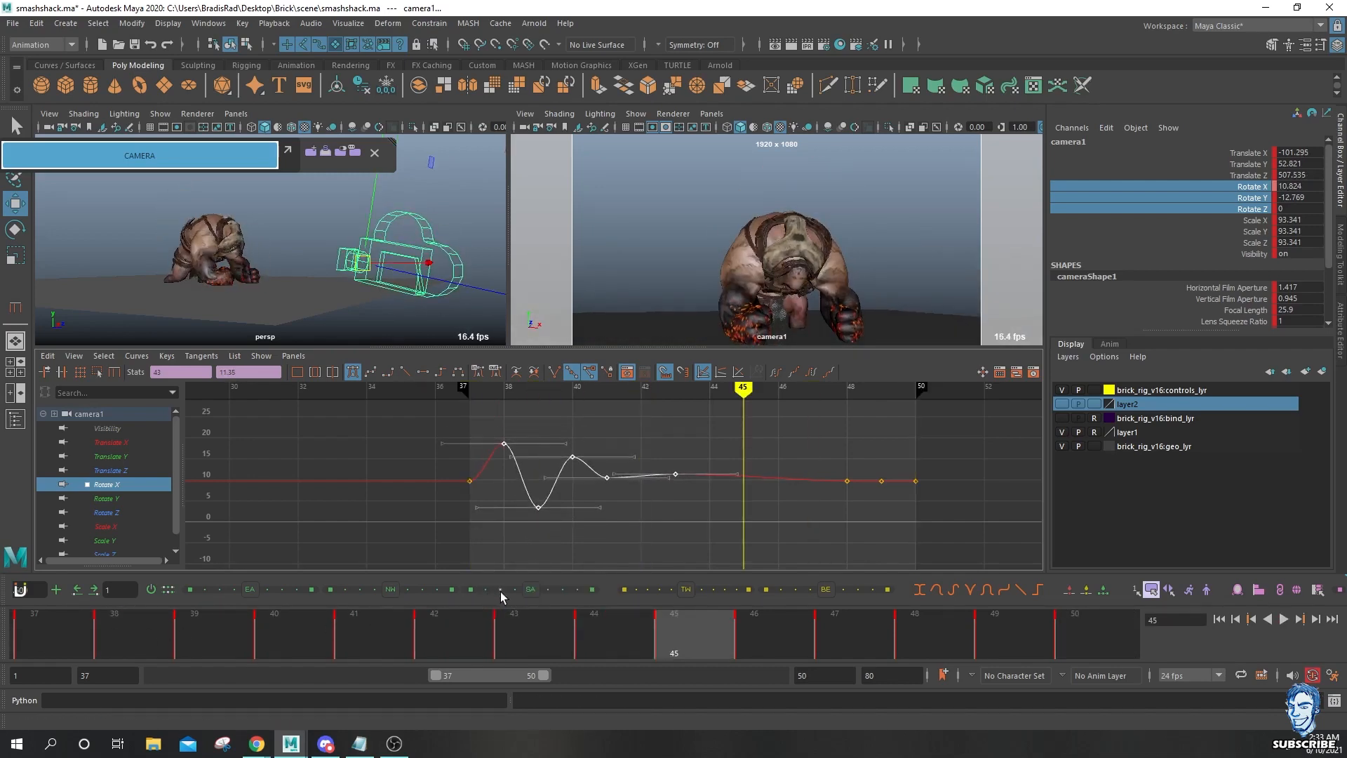
pyautogui.press('space')
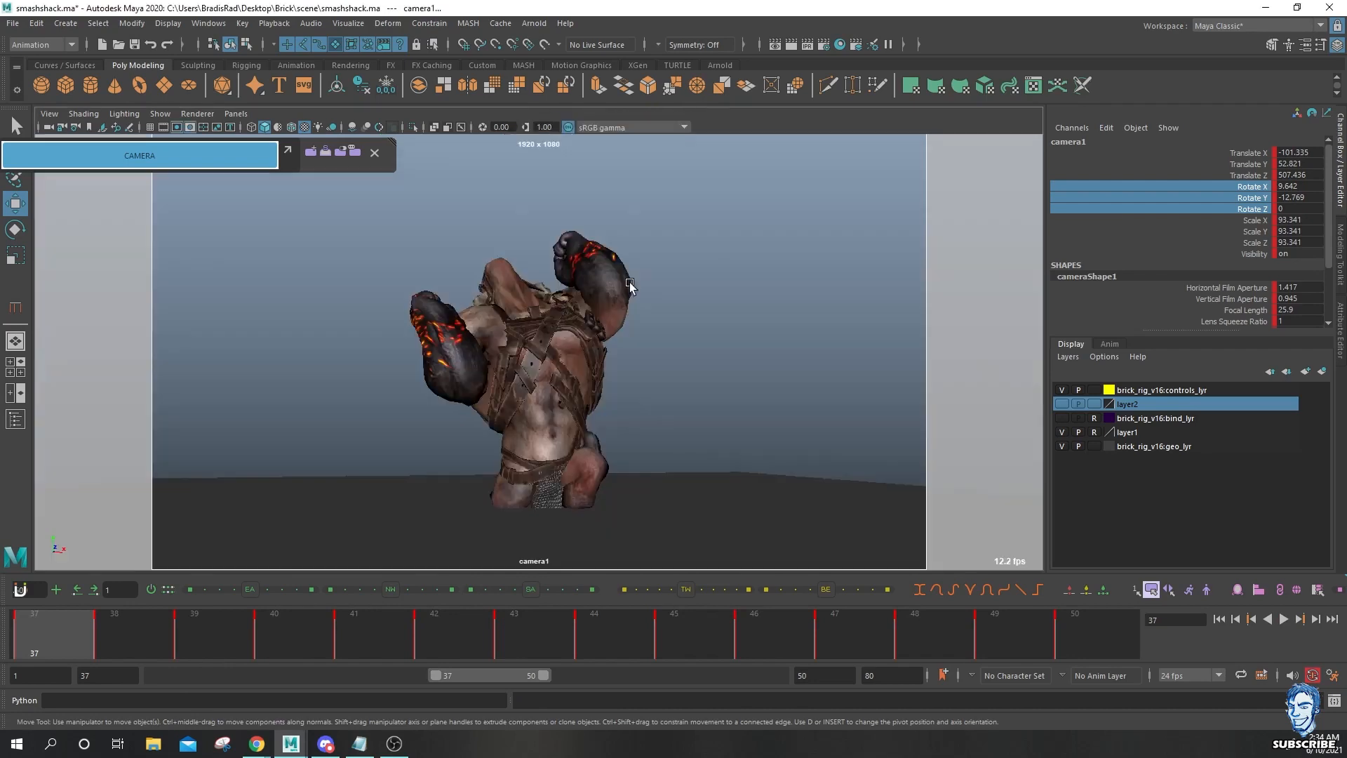
# Restore the playback range to frames 1 to 80 and play the camera shake around the ground smash.
pyautogui.doubleClick(479, 673)
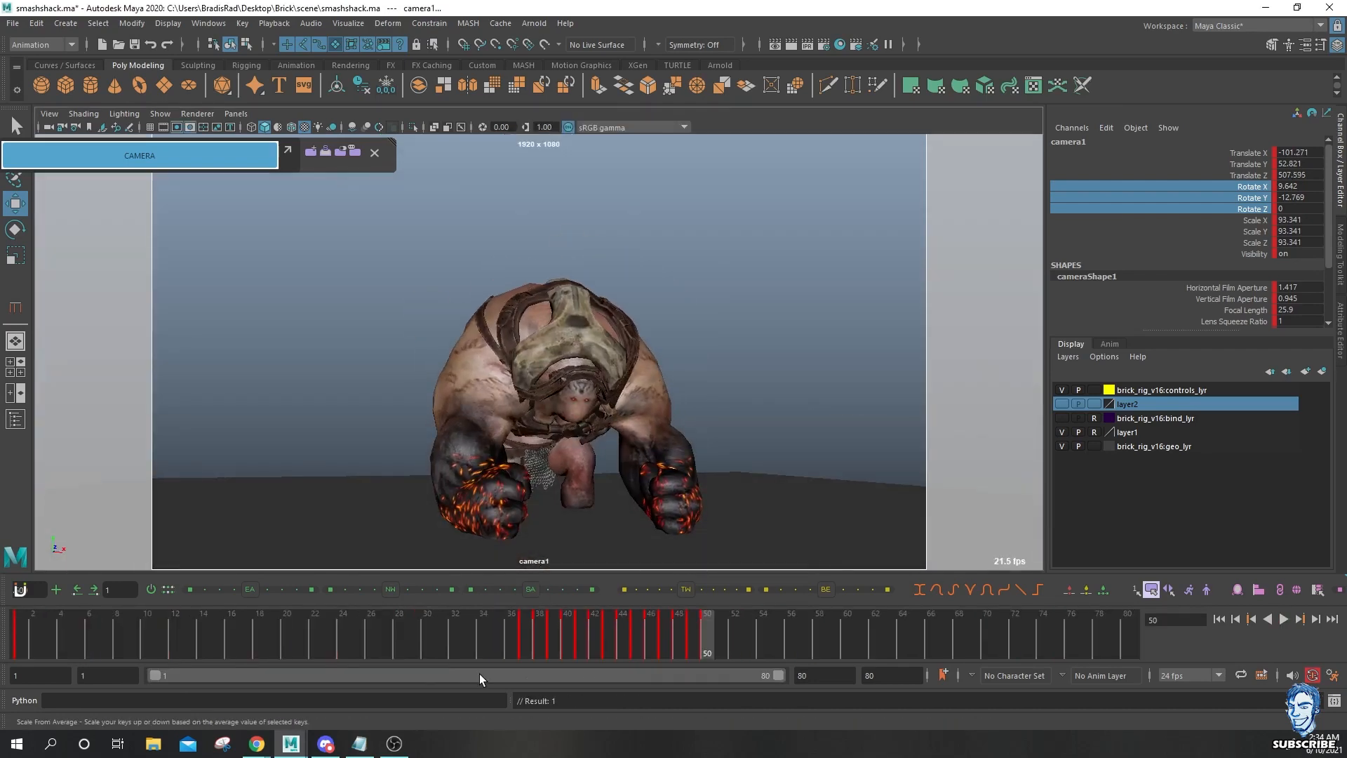
pyautogui.click(271, 622)
pyautogui.hotkey('alt', 'v')
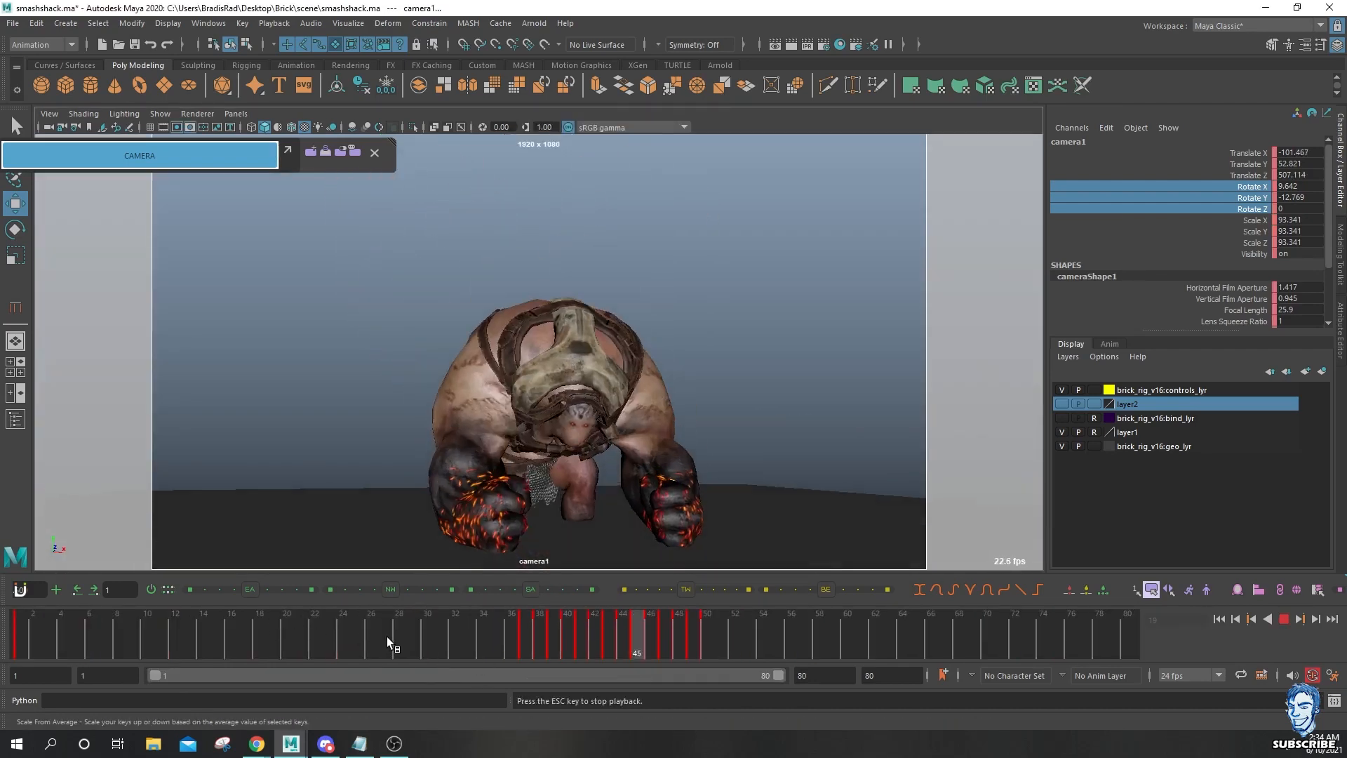
pyautogui.click(410, 638)
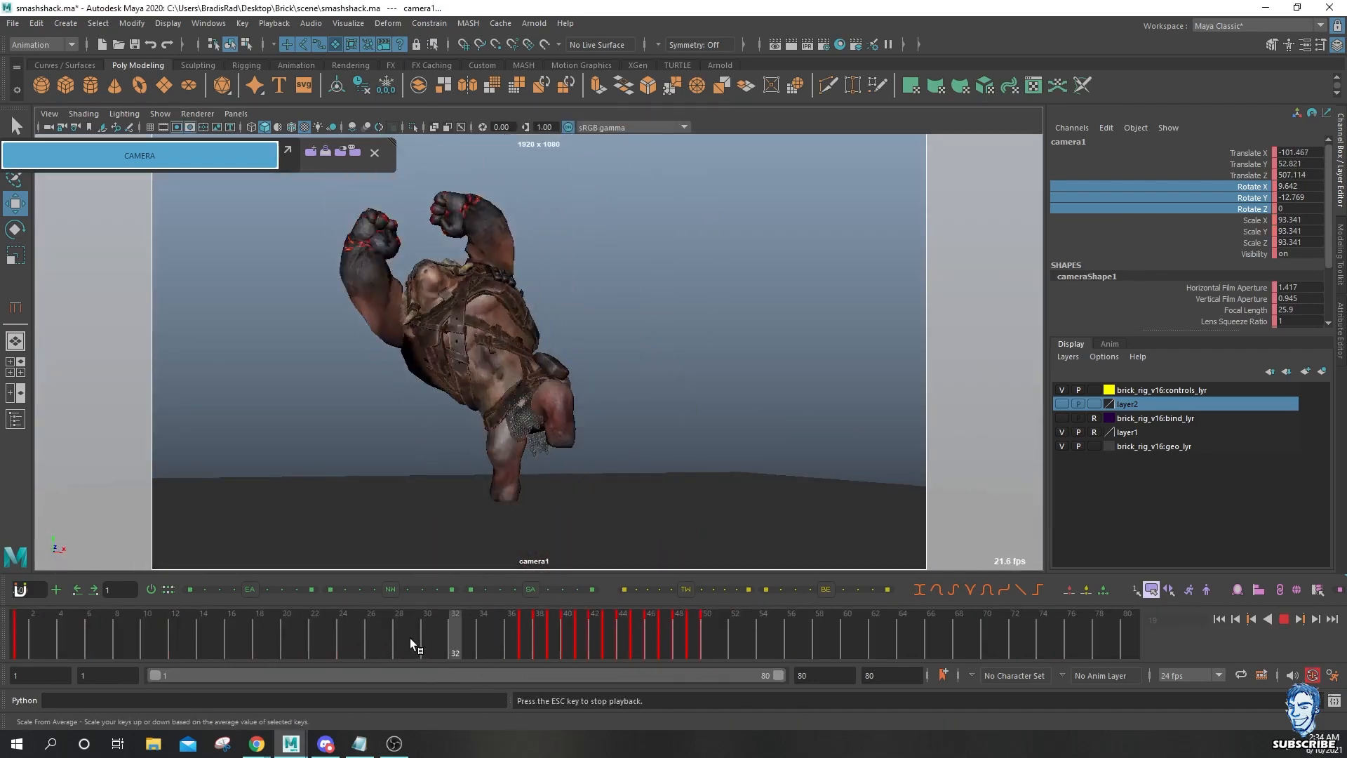
pyautogui.click(425, 641)
pyautogui.click(542, 641)
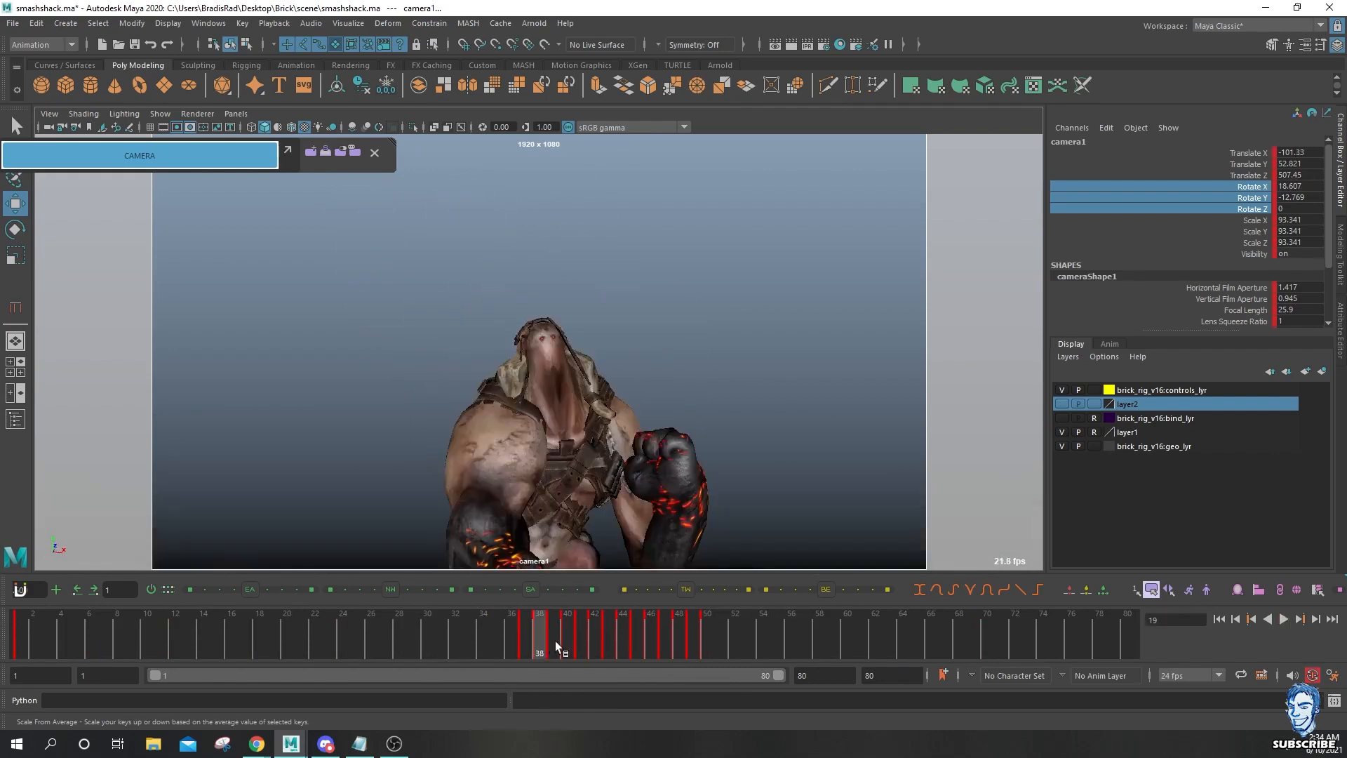
pyautogui.moveTo(554, 641); pyautogui.dragTo(651, 642)
# Lower the Rotate X key at frame 41 to about 9 and the key at frame 43 to about 10.8.
pyautogui.press('space')
pyautogui.keyDown('alt'); pyautogui.moveTo(680, 520); pyautogui.dragTo(635, 518, button='middle'); pyautogui.keyUp('alt')
pyautogui.keyDown('alt'); pyautogui.keyDown('shift'); pyautogui.moveTo(635, 517); pyautogui.dragTo(696, 464, button='right'); pyautogui.keyUp('shift'); pyautogui.keyUp('alt')
pyautogui.keyDown('alt'); pyautogui.keyDown('shift'); pyautogui.moveTo(682, 541); pyautogui.dragTo(669, 476, button='middle'); pyautogui.keyUp('shift'); pyautogui.keyUp('alt')
pyautogui.moveTo(541, 631); pyautogui.dragTo(581, 630)
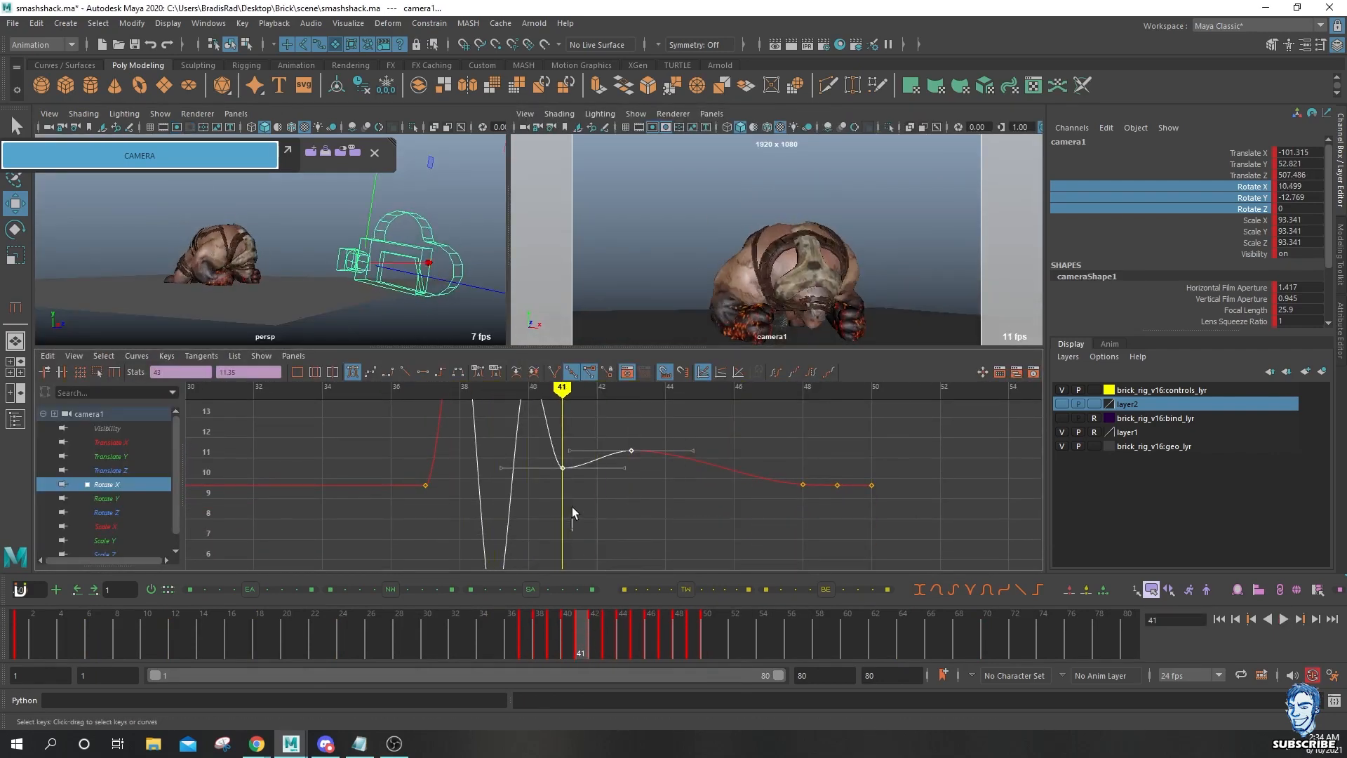
pyautogui.moveTo(554, 444); pyautogui.dragTo(553, 445)
pyautogui.moveTo(551, 472); pyautogui.dragTo(551, 503, button='middle')
pyautogui.hotkey('alt', '.')
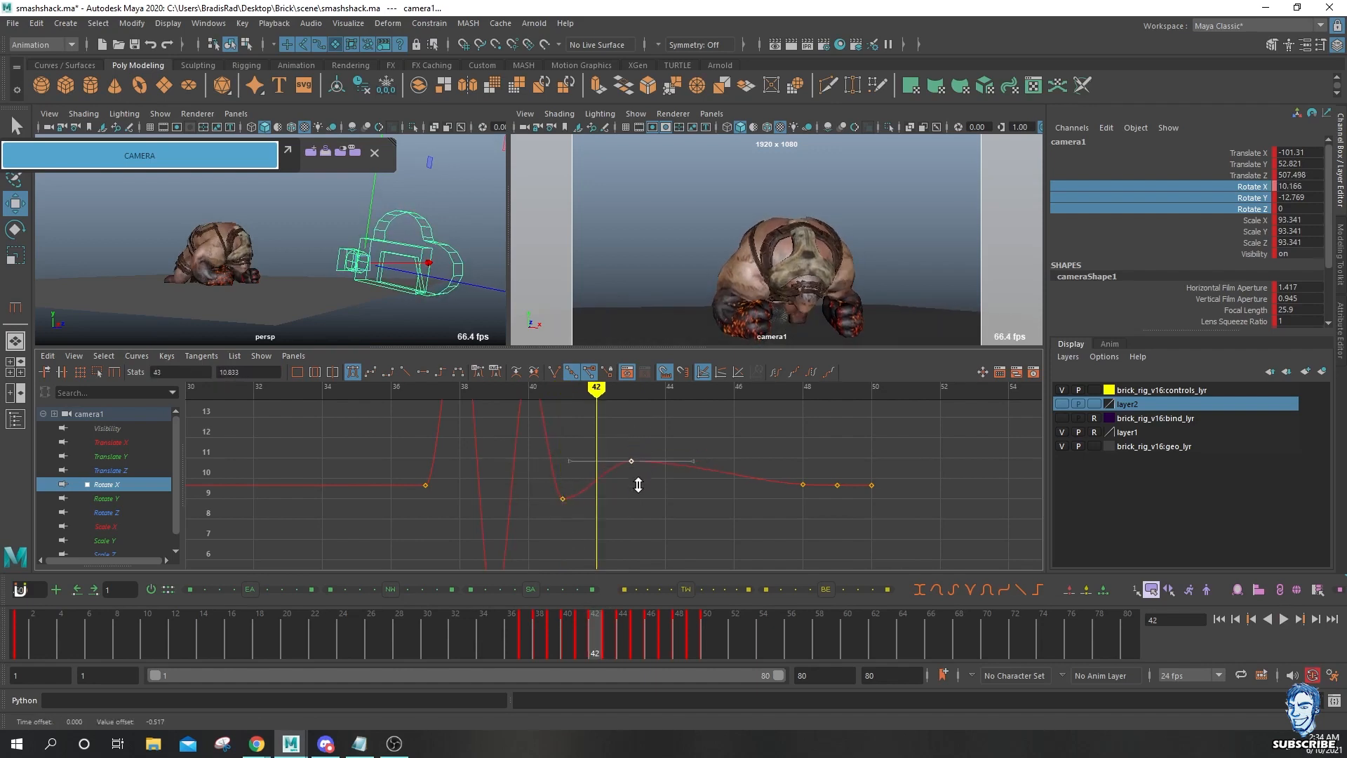
# Move the frame 48 Rotate X key to frame 46 and scale the frame 38 to 46 keys toward their average.
pyautogui.hotkey('alt', '.')
pyautogui.hotkey('alt', '.')
pyautogui.hotkey('alt', '.')
pyautogui.hotkey('alt', '.')
pyautogui.hotkey('alt', '.')
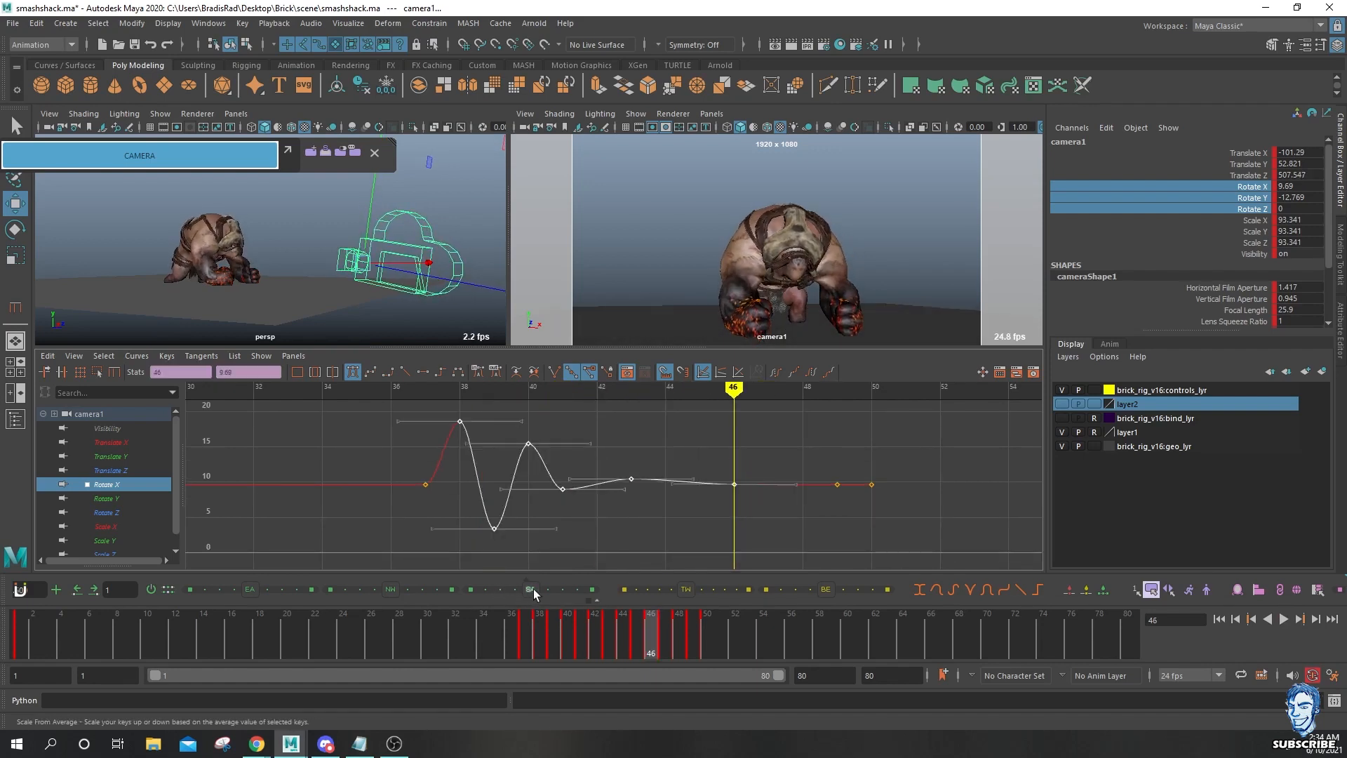
pyautogui.moveTo(532, 588); pyautogui.dragTo(513, 588)
pyautogui.click(395, 623)
pyautogui.hotkey('alt', 'v')
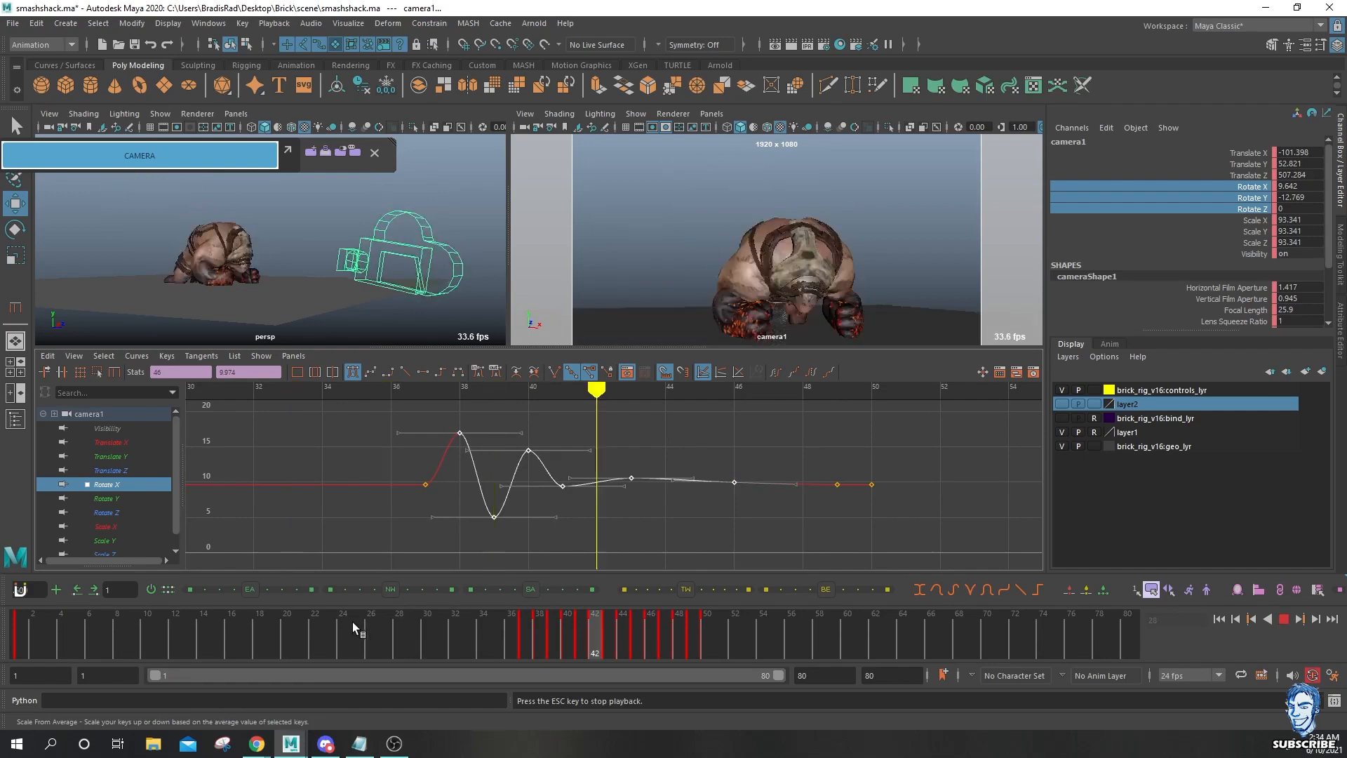
pyautogui.press('space')
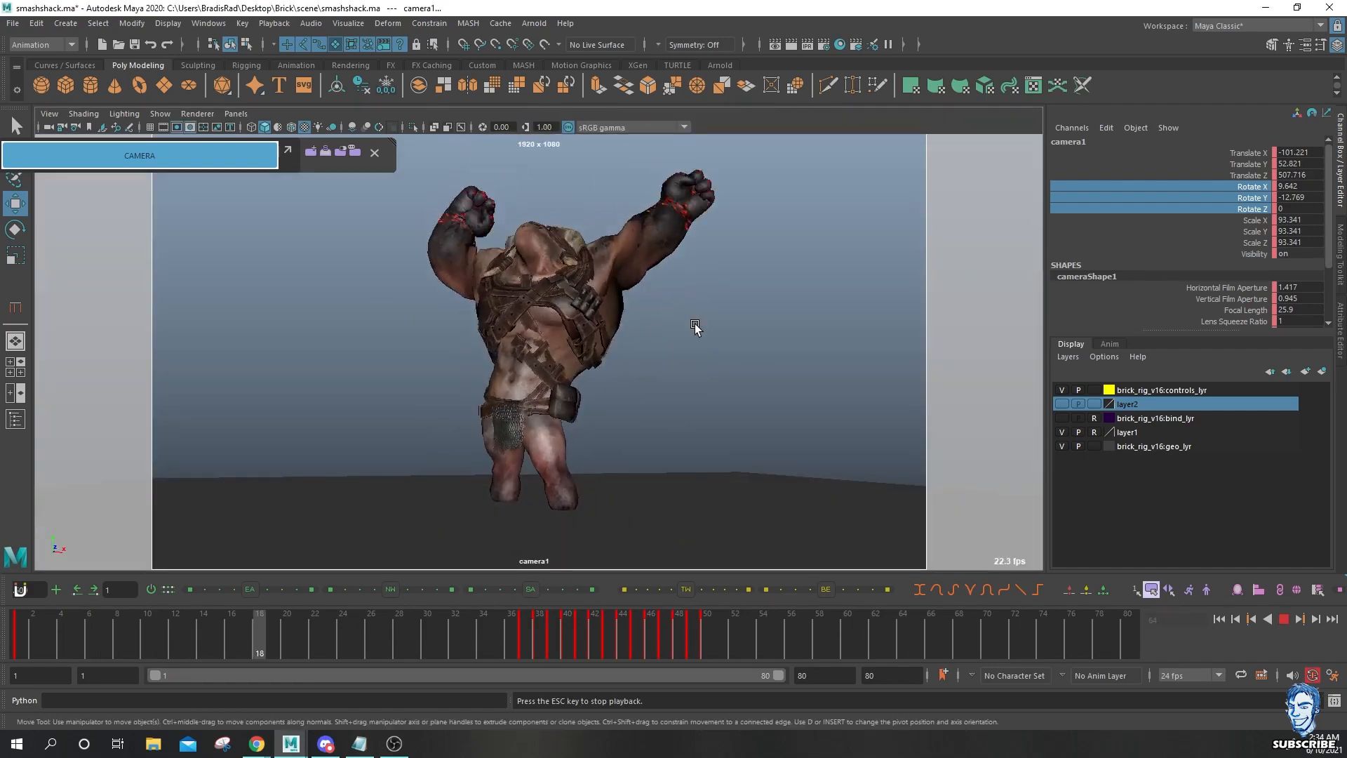
pyautogui.click(511, 621)
pyautogui.click(498, 627)
pyautogui.click(526, 628)
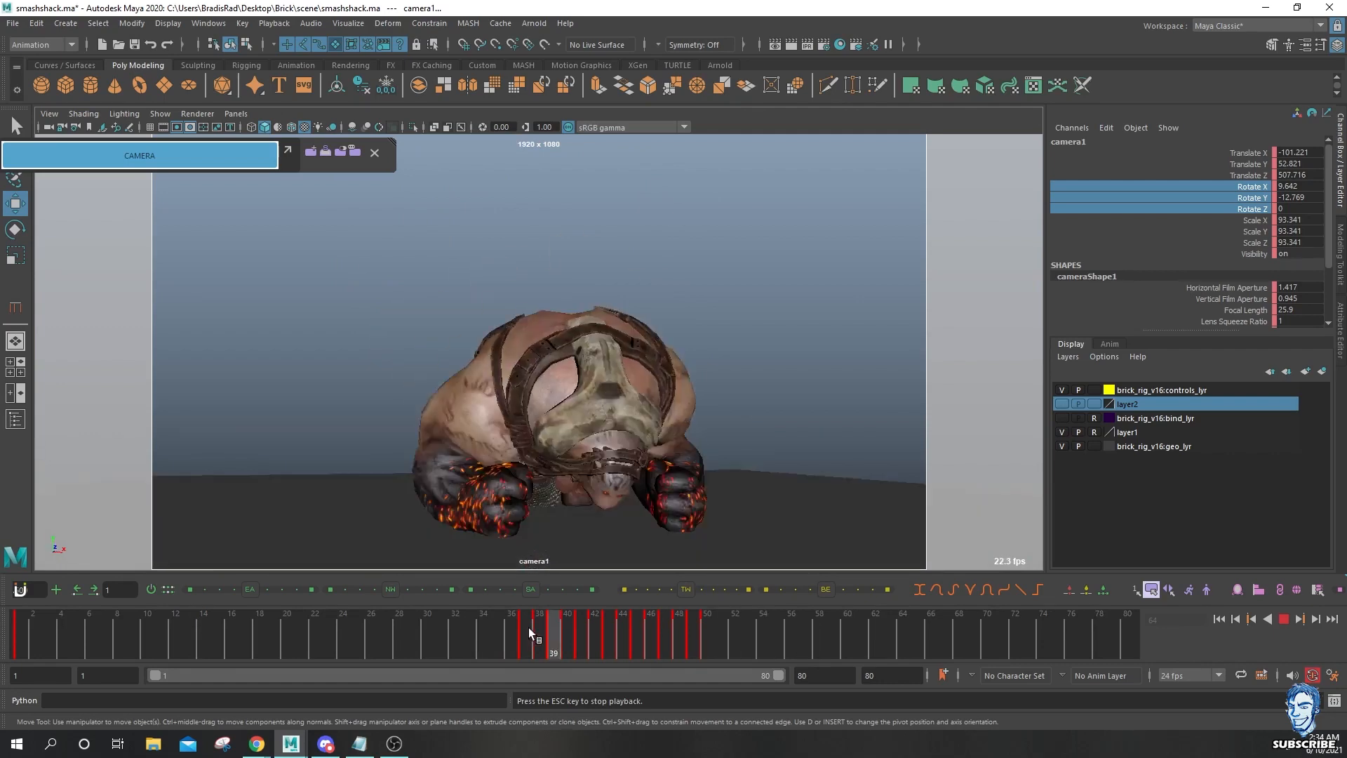
# Stretch the Rotate X tail to keys at frames 50 and 65, and shift the whole wave one frame earlier to start at frame 36.
pyautogui.press('space')
pyautogui.keyDown('alt'); pyautogui.moveTo(705, 486); pyautogui.dragTo(658, 498, button='middle'); pyautogui.keyUp('alt')
pyautogui.moveTo(584, 623); pyautogui.dragTo(680, 643)
pyautogui.keyDown('shift'); pyautogui.moveTo(806, 557); pyautogui.dragTo(790, 558, button='middle'); pyautogui.keyUp('shift')
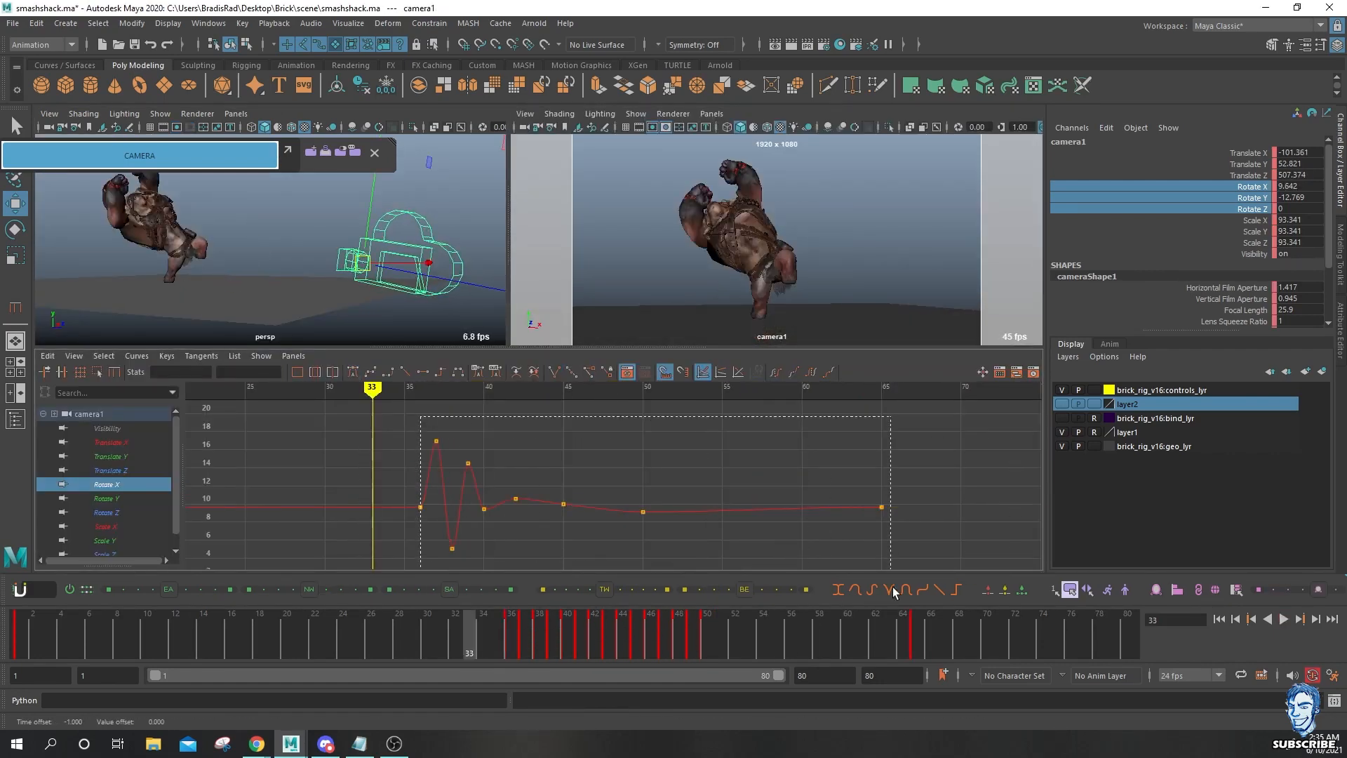
# Try rolling camera1 by changing its Rotate Z value, and undo the test rotation.
pyautogui.click(433, 247)
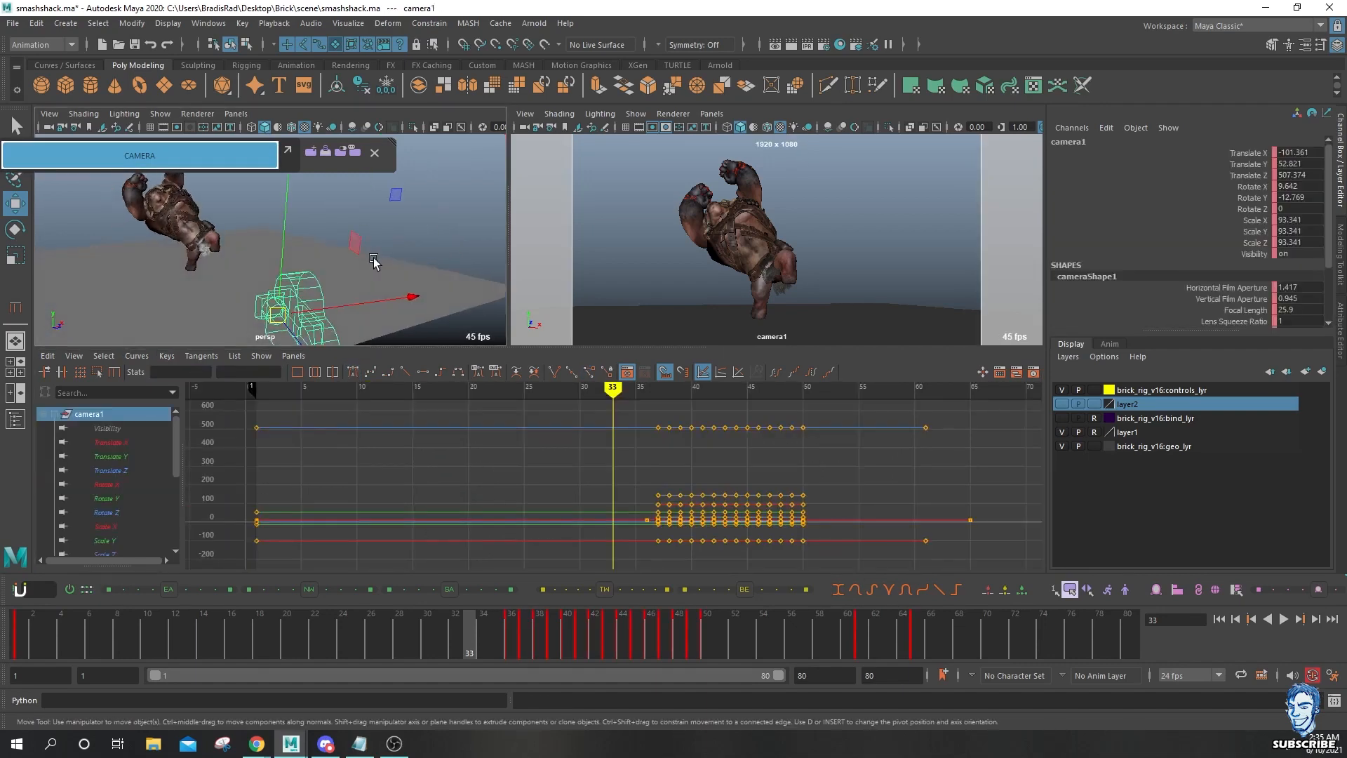
pyautogui.press('e')
pyautogui.moveTo(174, 200); pyautogui.dragTo(201, 241)
pyautogui.hotkey('ctrl', 'z')
pyautogui.click(1252, 209)
pyautogui.moveTo(730, 234); pyautogui.dragTo(623, 477, button='middle')
pyautogui.hotkey('ctrl', 'z')
# Key camera1's Rotate Z at frame 33 and paste the Rotate X shake keys onto it from frame 34.
pyautogui.rightClick(1234, 207)
pyautogui.click(1221, 225)
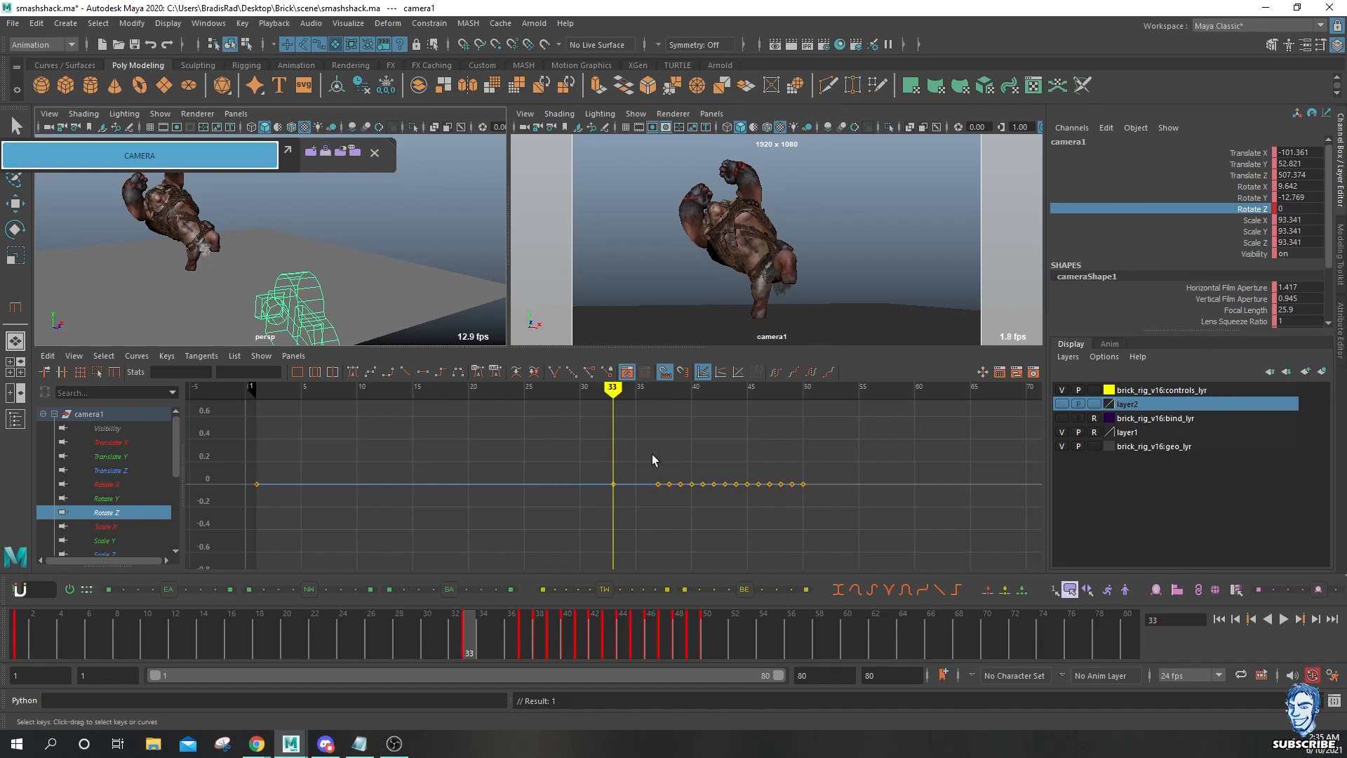
pyautogui.hotkey('alt', '.')
pyautogui.hotkey('ctrl', 'v')
pyautogui.keyDown('alt'); pyautogui.keyDown('shift'); pyautogui.moveTo(637, 500); pyautogui.dragTo(739, 525, button='right'); pyautogui.keyUp('shift'); pyautogui.keyUp('alt')
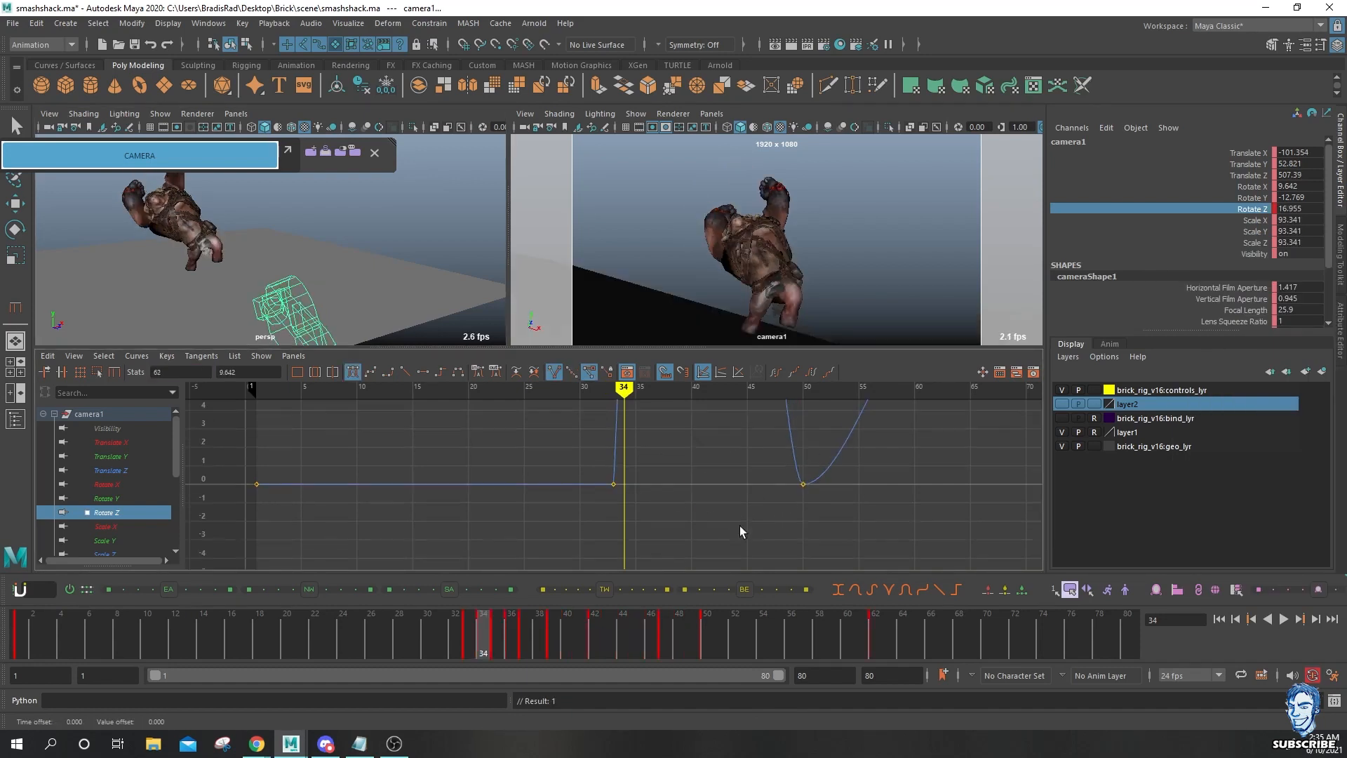
# Delete the leftover Rotate Z key at frame 50 and lower the pasted wave by about 9.1 so it decays around zero.
pyautogui.keyDown('alt'); pyautogui.keyDown('shift'); pyautogui.moveTo(720, 479); pyautogui.dragTo(723, 495, button='middle'); pyautogui.keyUp('shift'); pyautogui.keyUp('alt')
pyautogui.moveTo(791, 487); pyautogui.dragTo(820, 521)
pyautogui.press('Delete')
pyautogui.moveTo(617, 409); pyautogui.dragTo(779, 485)
pyautogui.keyDown('shift'); pyautogui.moveTo(776, 486); pyautogui.dragTo(775, 532, button='middle'); pyautogui.keyUp('shift')
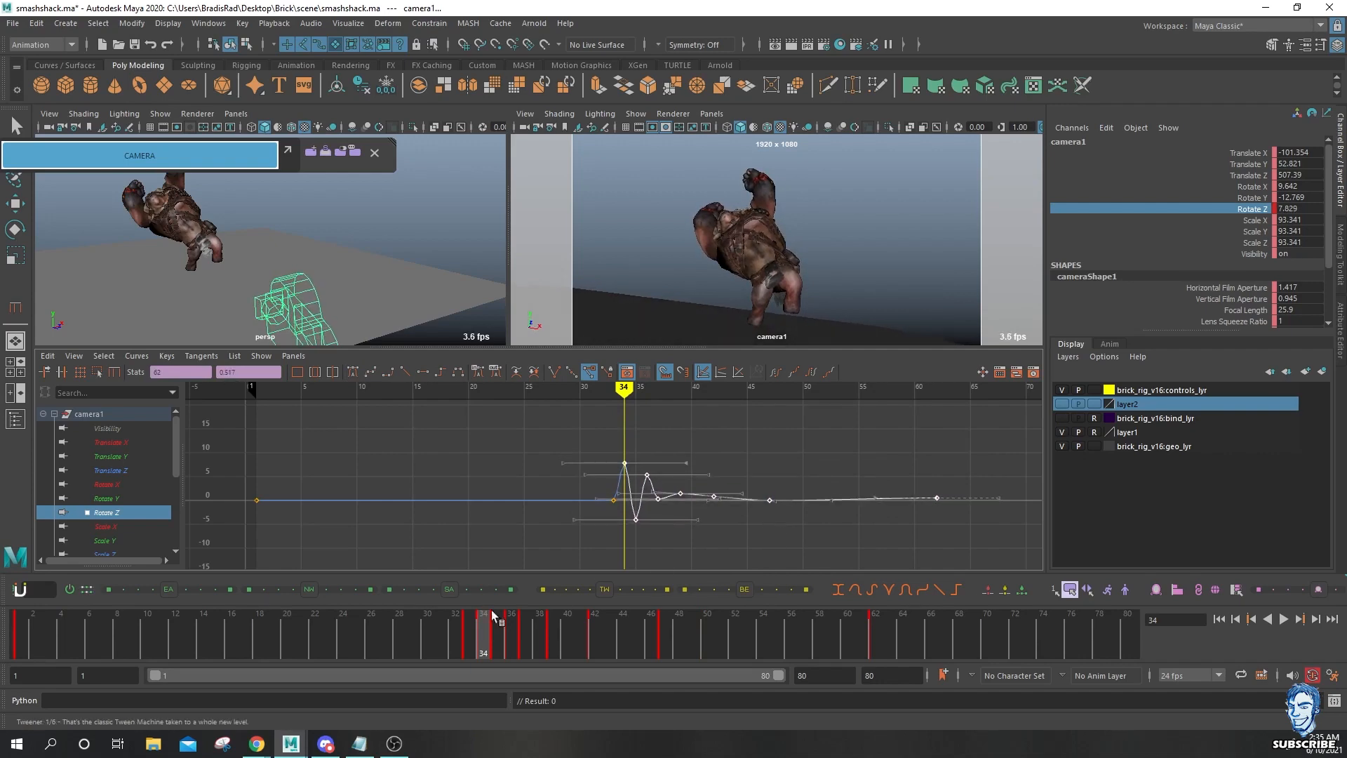
pyautogui.hotkey('alt', 'v')
pyautogui.hotkey('alt', 'v')
pyautogui.press('space')
pyautogui.moveTo(512, 642); pyautogui.dragTo(545, 640)
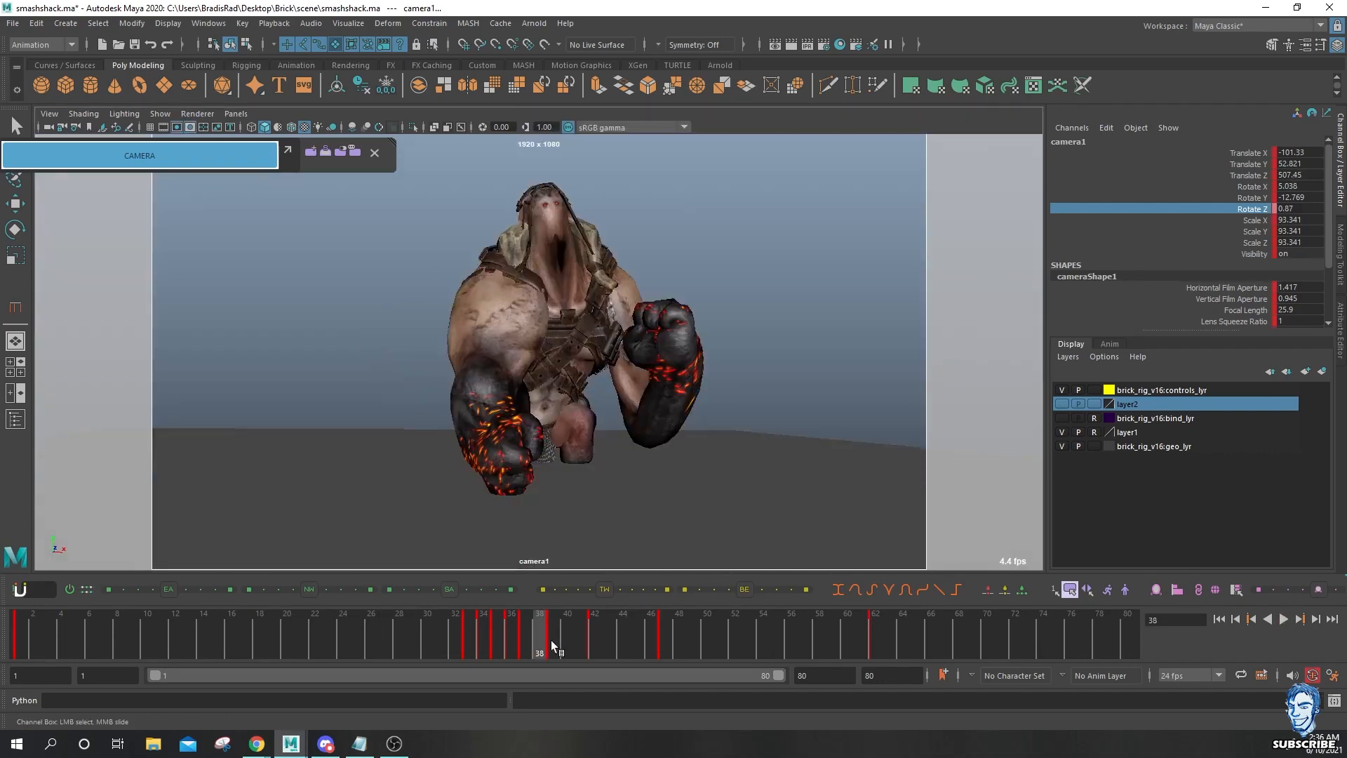
# Shift the Rotate Z wave three frames later to match Rotate X, and move both waves two frames later to start at frame 38.
pyautogui.press('space')
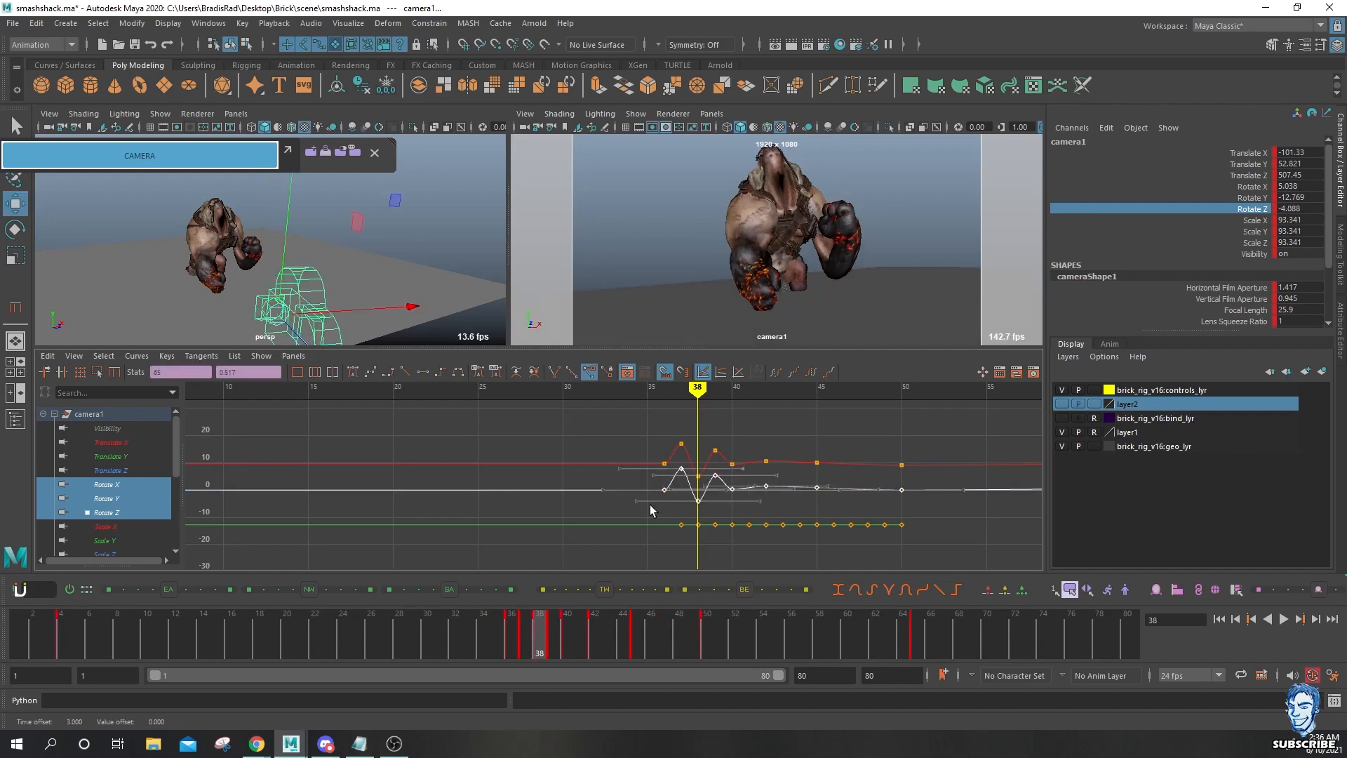
pyautogui.press(',')
pyautogui.press(',')
pyautogui.press('a')
pyautogui.moveTo(605, 439); pyautogui.dragTo(794, 504)
pyautogui.press('f')
pyautogui.press(',')
pyautogui.press(',')
pyautogui.press(',')
pyautogui.press('.')
pyautogui.keyDown('shift'); pyautogui.moveTo(763, 493); pyautogui.dragTo(786, 497, button='middle'); pyautogui.keyUp('shift')
# Step through the frames around the impact to compare the fists' ground contact with the start of the shake.
pyautogui.hotkey('alt', ',')
pyautogui.hotkey('alt', ',')
pyautogui.hotkey('alt', '.')
pyautogui.hotkey('alt', ',')
pyautogui.hotkey('alt', ',')
pyautogui.hotkey('alt', '.')
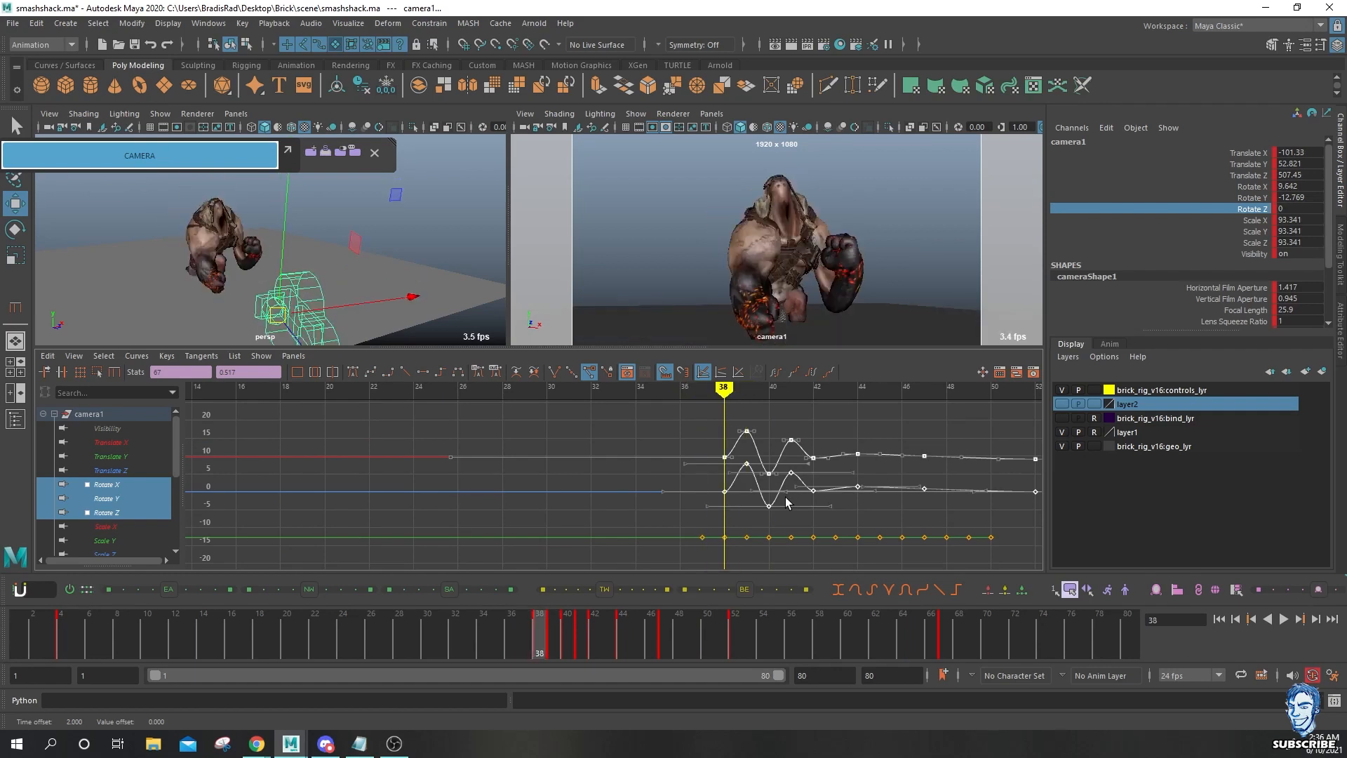
pyautogui.press('space')
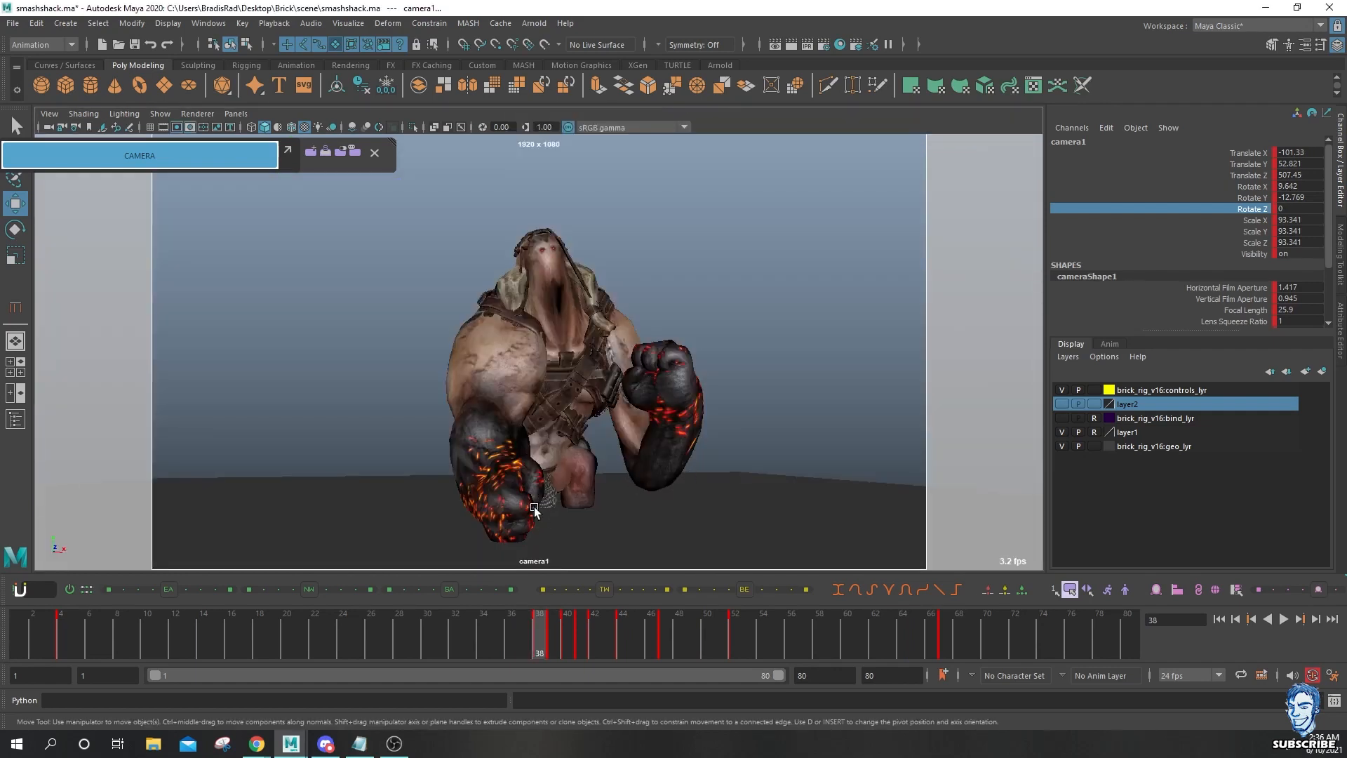
pyautogui.hotkey('alt', ',')
pyautogui.hotkey('alt', '.')
pyautogui.press('space')
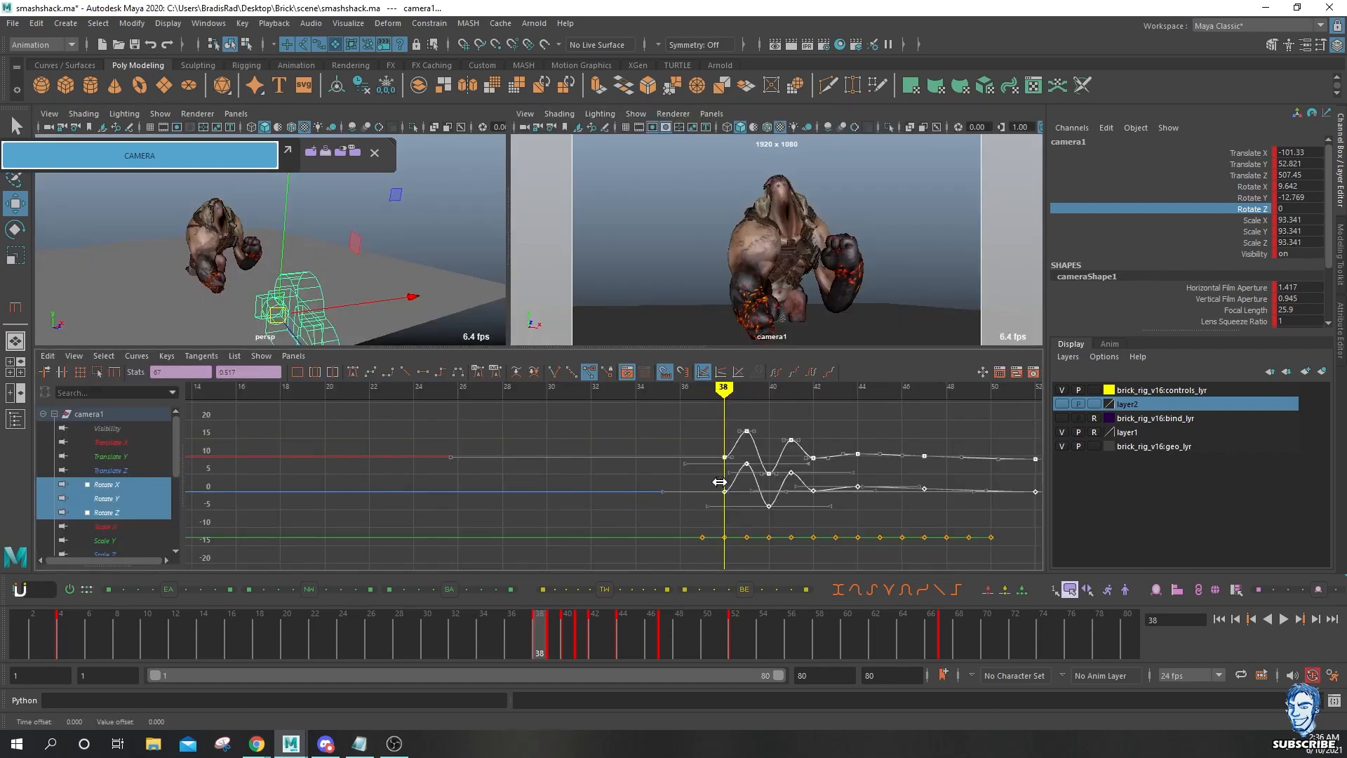
# Shift the Rotate X and Rotate Z waves one frame earlier to start at frame 37, and play the shot.
pyautogui.keyDown('shift'); pyautogui.moveTo(722, 482); pyautogui.dragTo(713, 482, button='middle'); pyautogui.keyUp('shift')
pyautogui.moveTo(573, 623); pyautogui.dragTo(407, 617)
pyautogui.hotkey('alt', 'v')
pyautogui.press('space')
pyautogui.hotkey('alt', 'v')
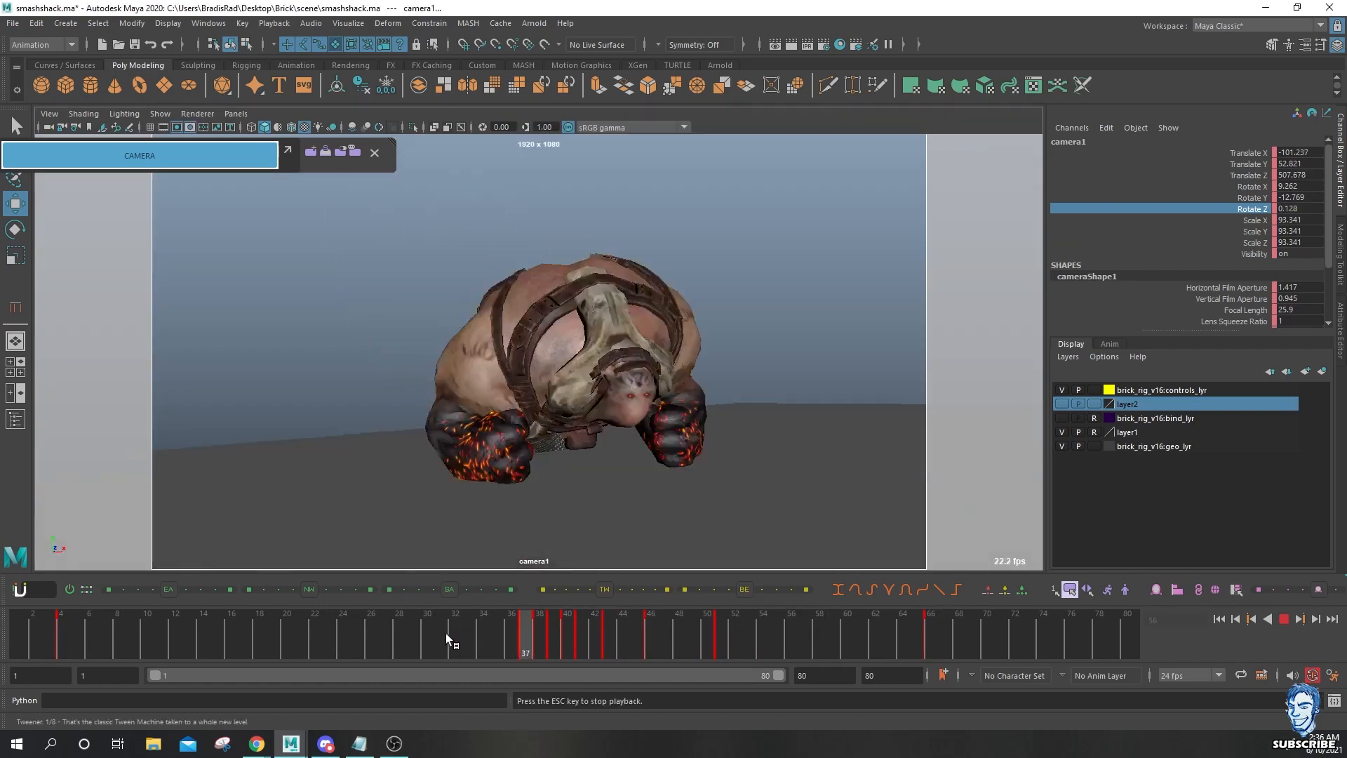
pyautogui.hotkey('alt', 'v')
pyautogui.press('space')
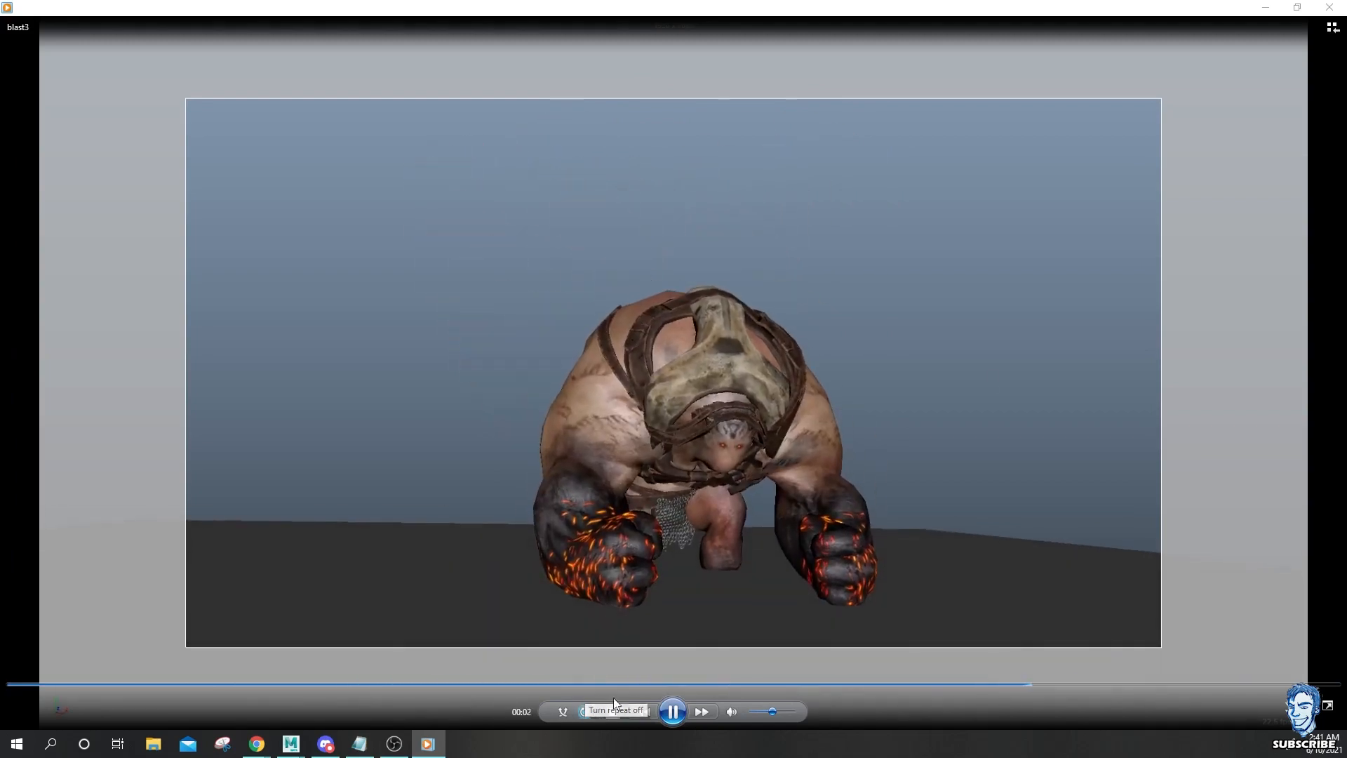
# Close the playblast preview and delete all Translate X, Y and Z animation from camera1.
pyautogui.click(1329, 7)
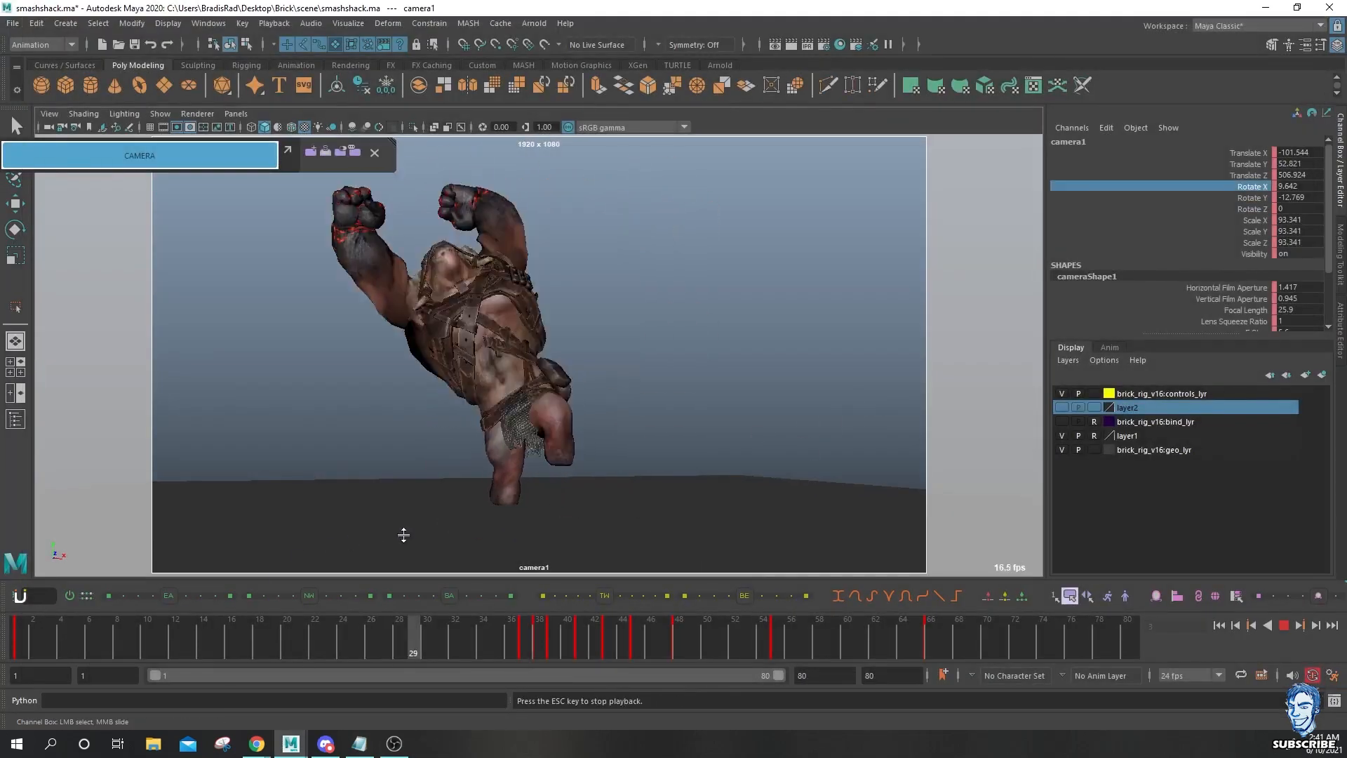
pyautogui.press('space')
pyautogui.click(525, 624)
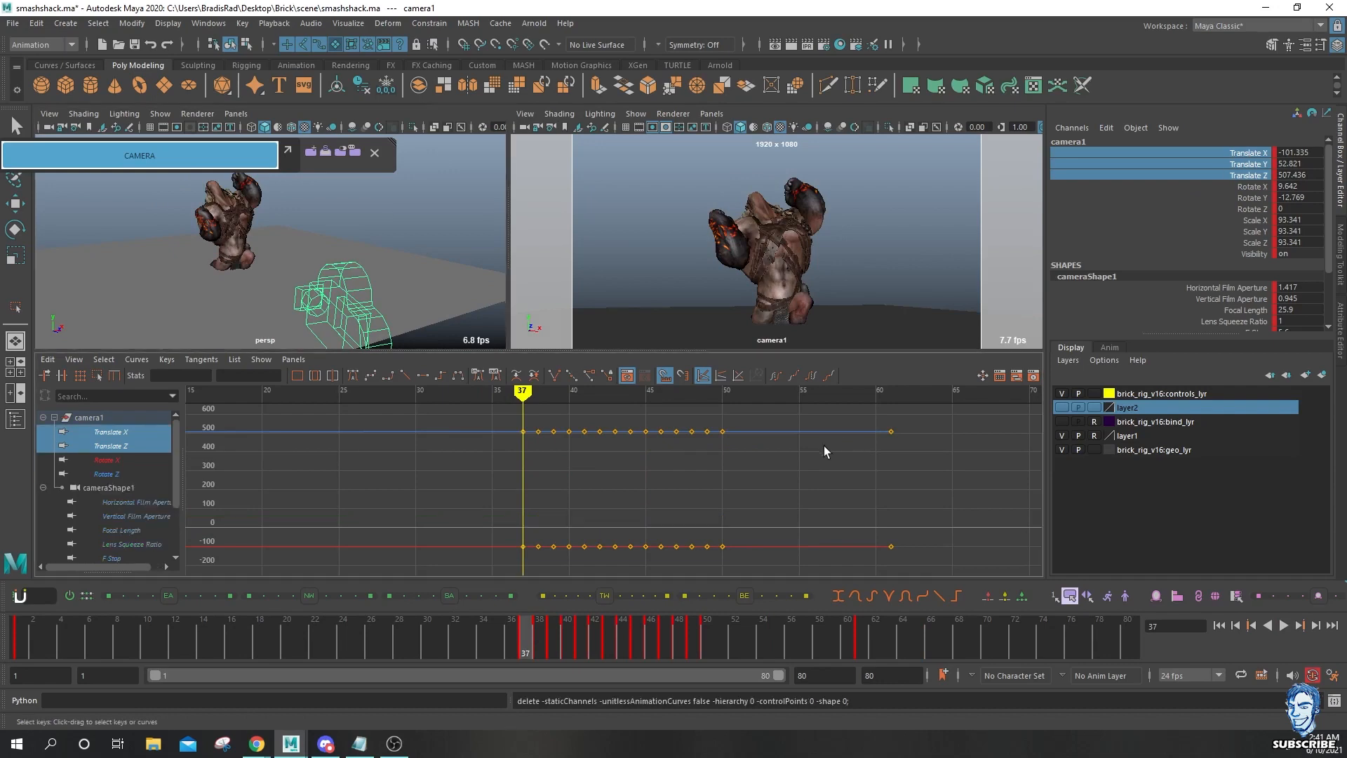
pyautogui.keyDown('shift'); pyautogui.click(1248, 153); pyautogui.keyUp('shift')
pyautogui.rightClick(1248, 153)
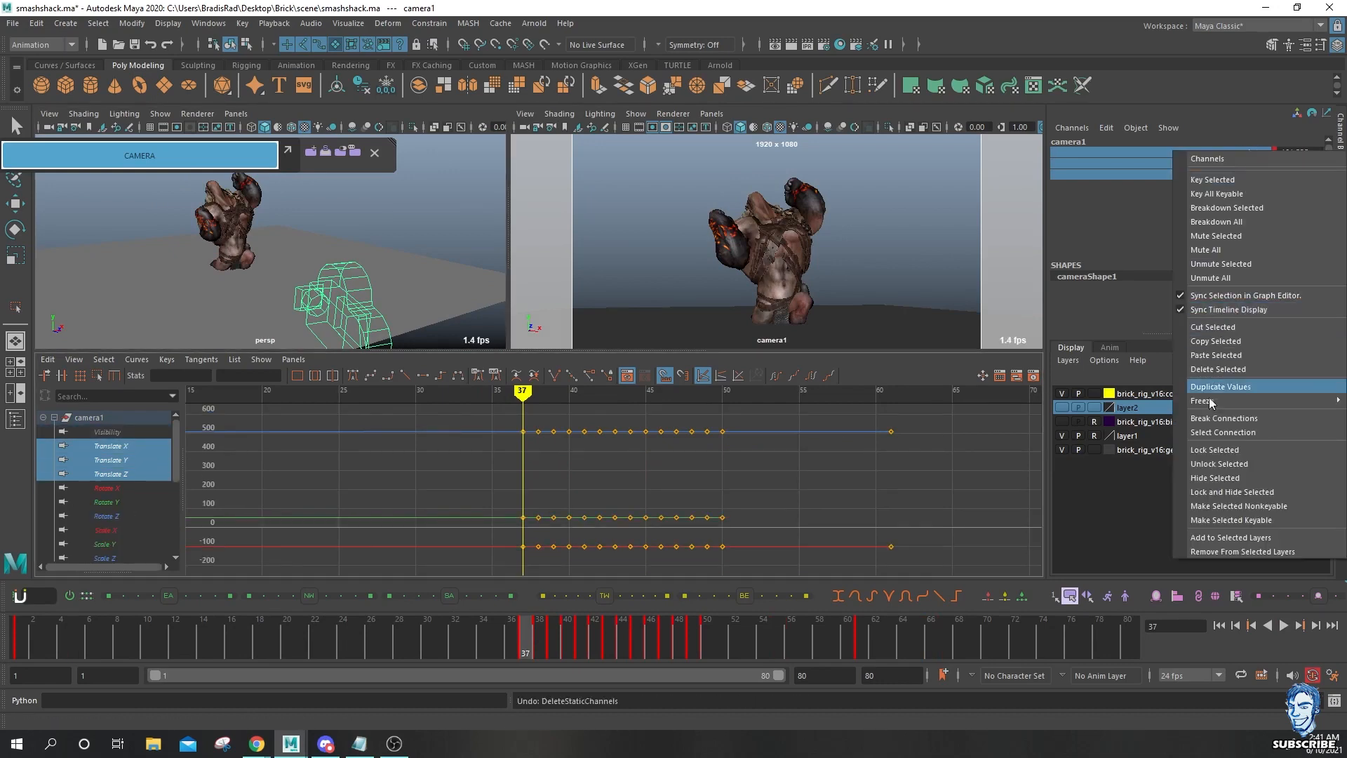
pyautogui.click(1217, 370)
# Key a push-in with camera1 close to the character at frame 49 and pulled back to about -101.5, 11.7, 510.8 at frame 1.
pyautogui.hotkey('alt', 'v')
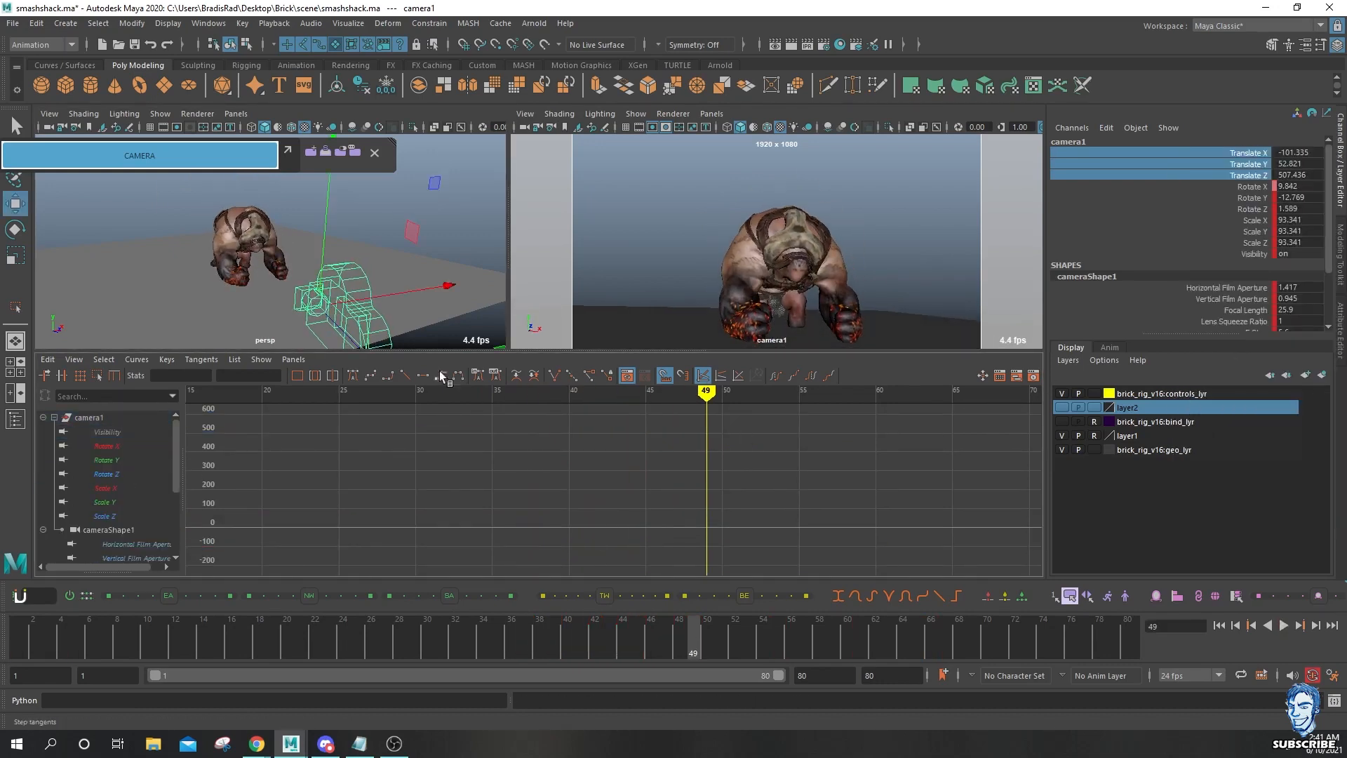
pyautogui.keyDown('alt'); pyautogui.moveTo(408, 342); pyautogui.dragTo(425, 303, button='middle'); pyautogui.keyUp('alt')
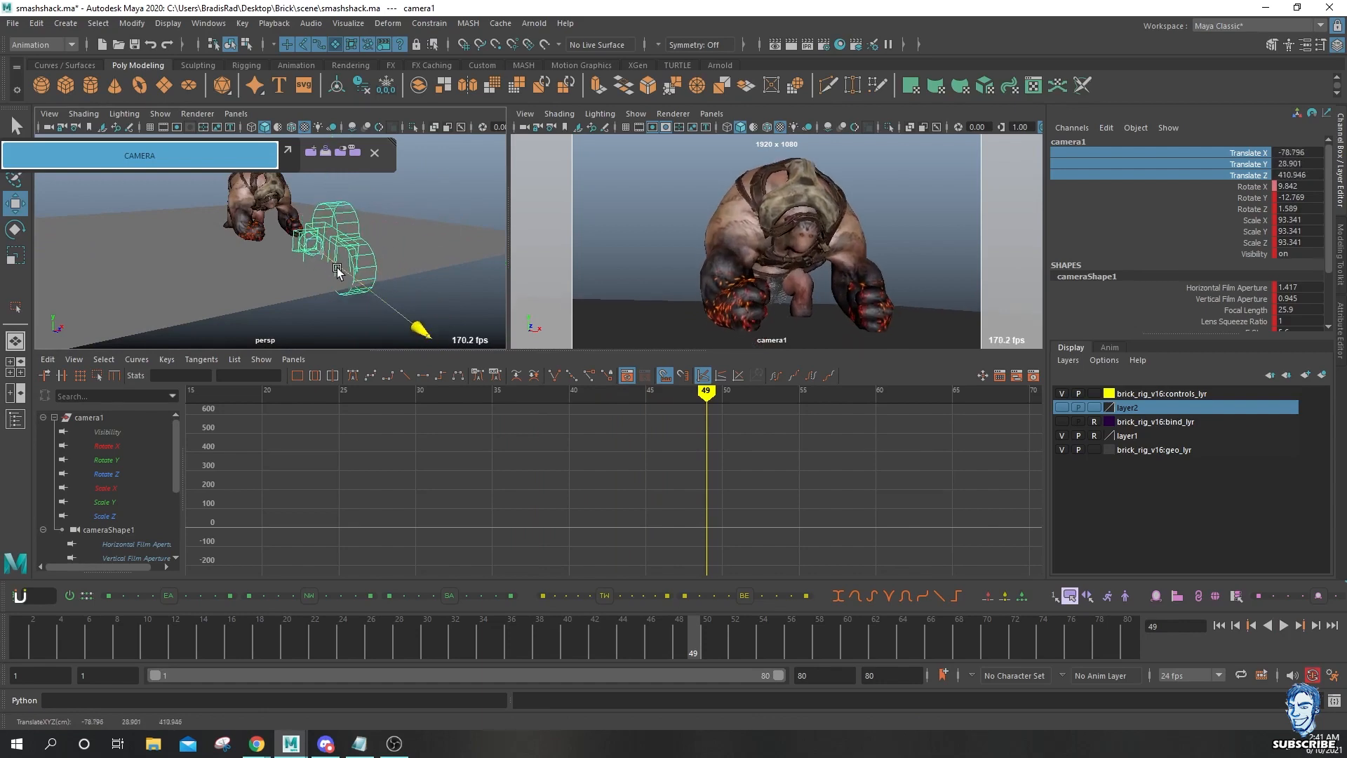
pyautogui.hotkey('alt', 'shift', 'v')
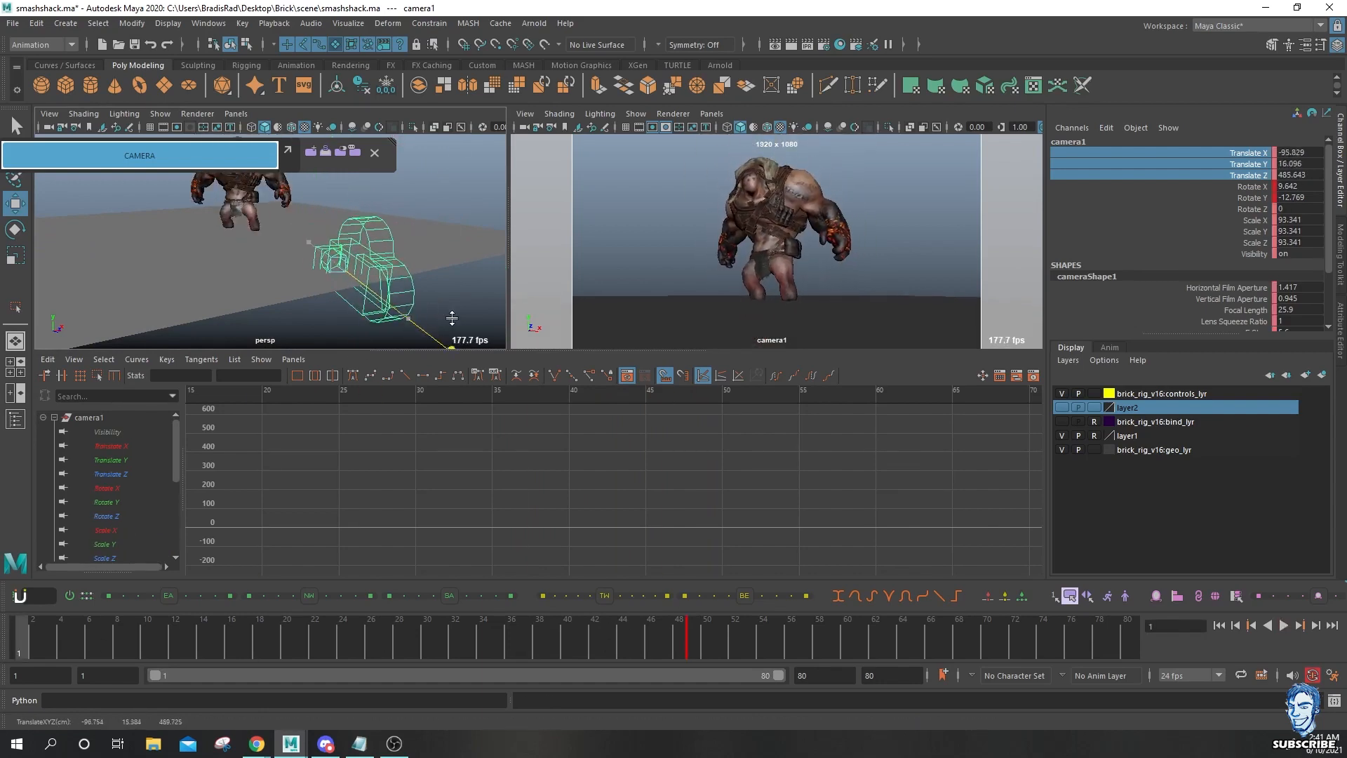
pyautogui.hotkey('alt', 'v')
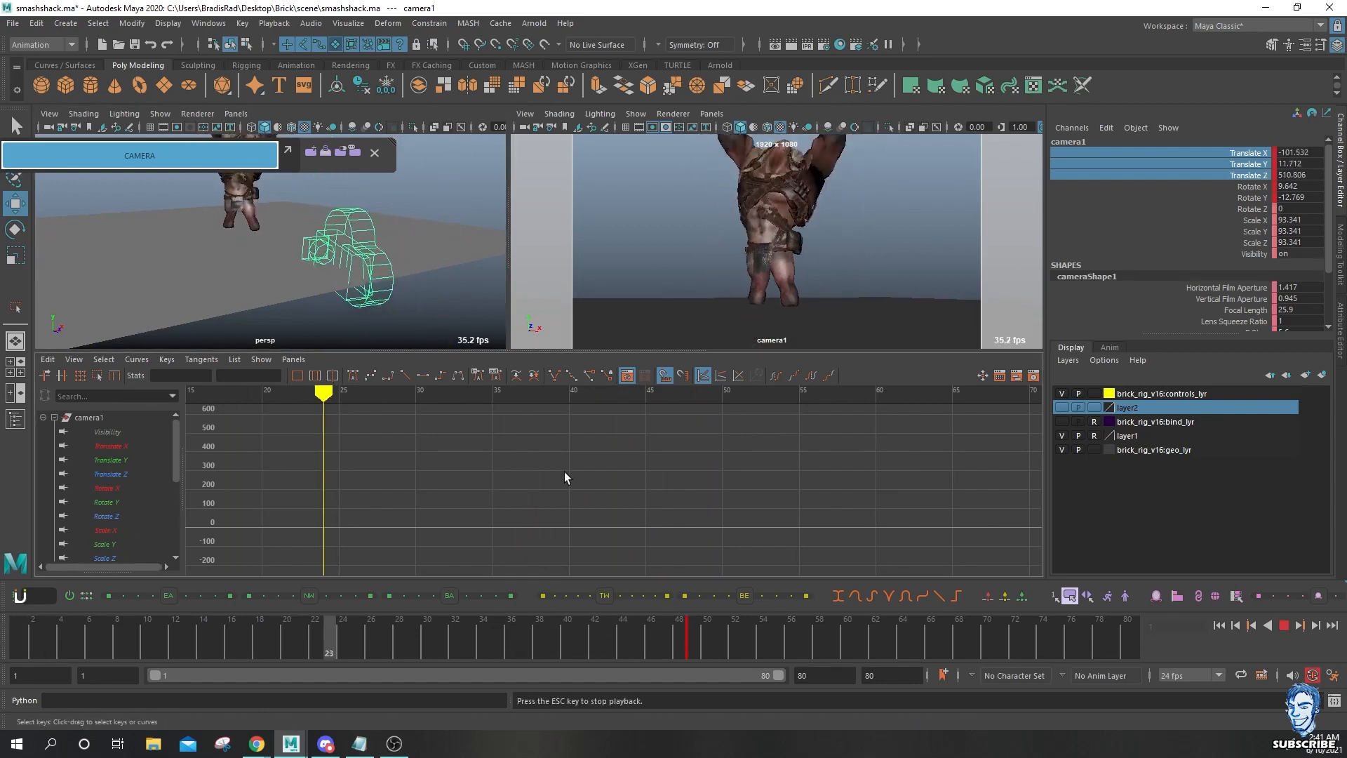
pyautogui.press('space')
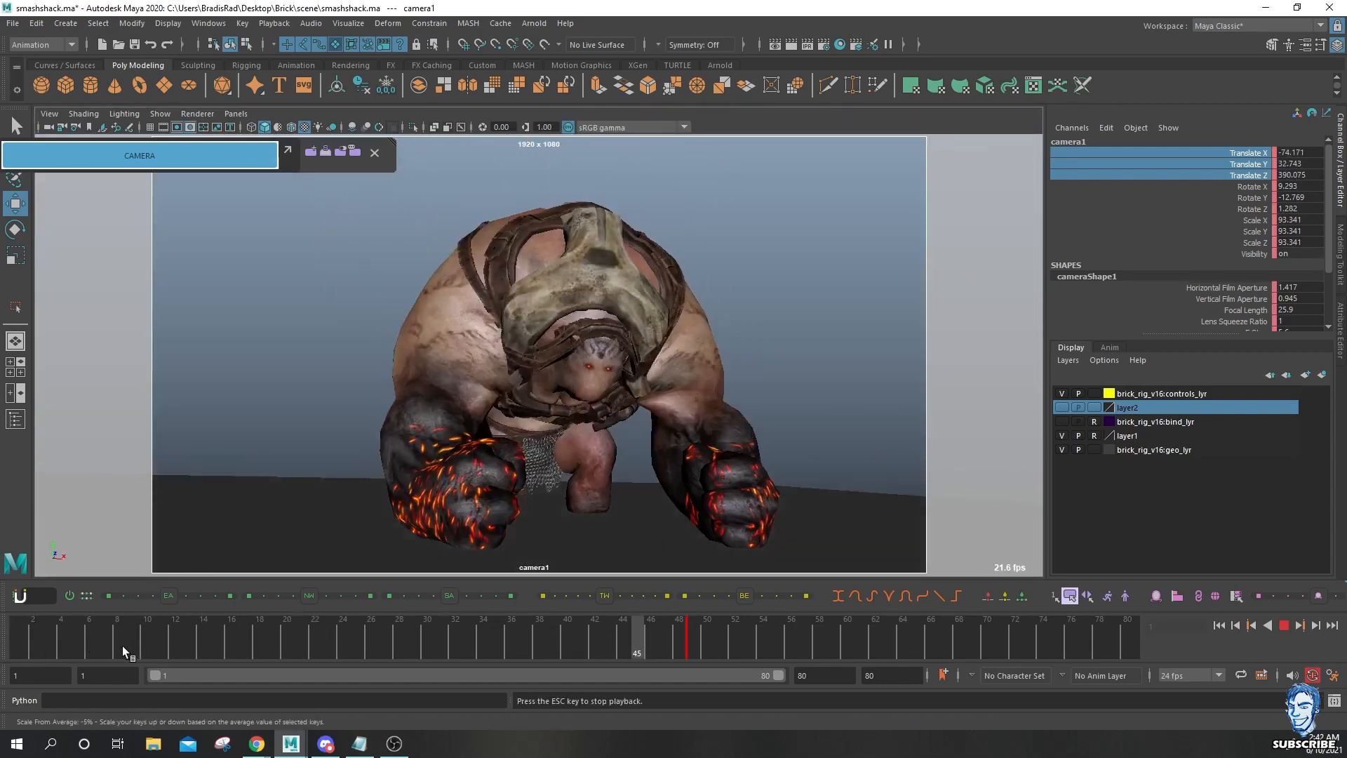
pyautogui.hotkey('alt', 'v')
pyautogui.hotkey('alt', 'shift', 'v')
# Create an animation layer for camera1, with a first key on it at frame 1.
pyautogui.press('space')
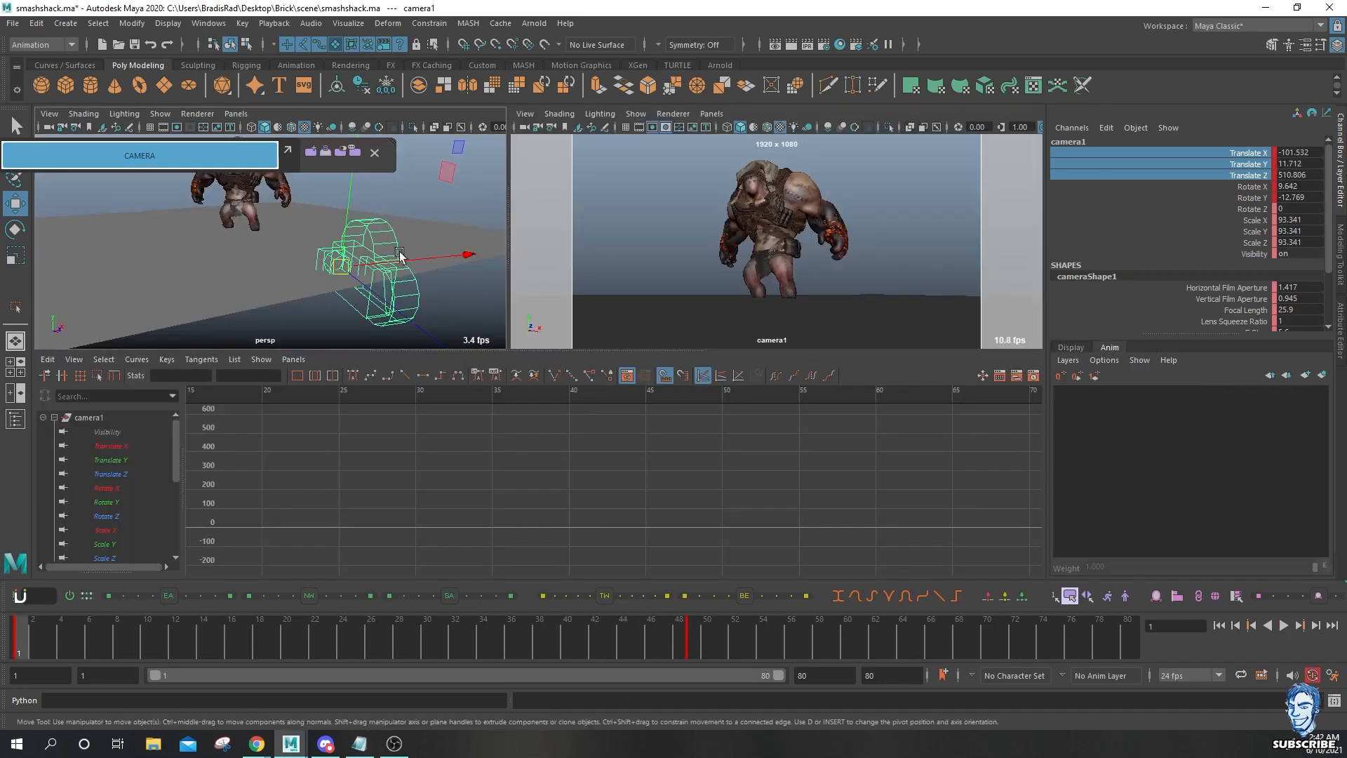
pyautogui.rightClick(1145, 393)
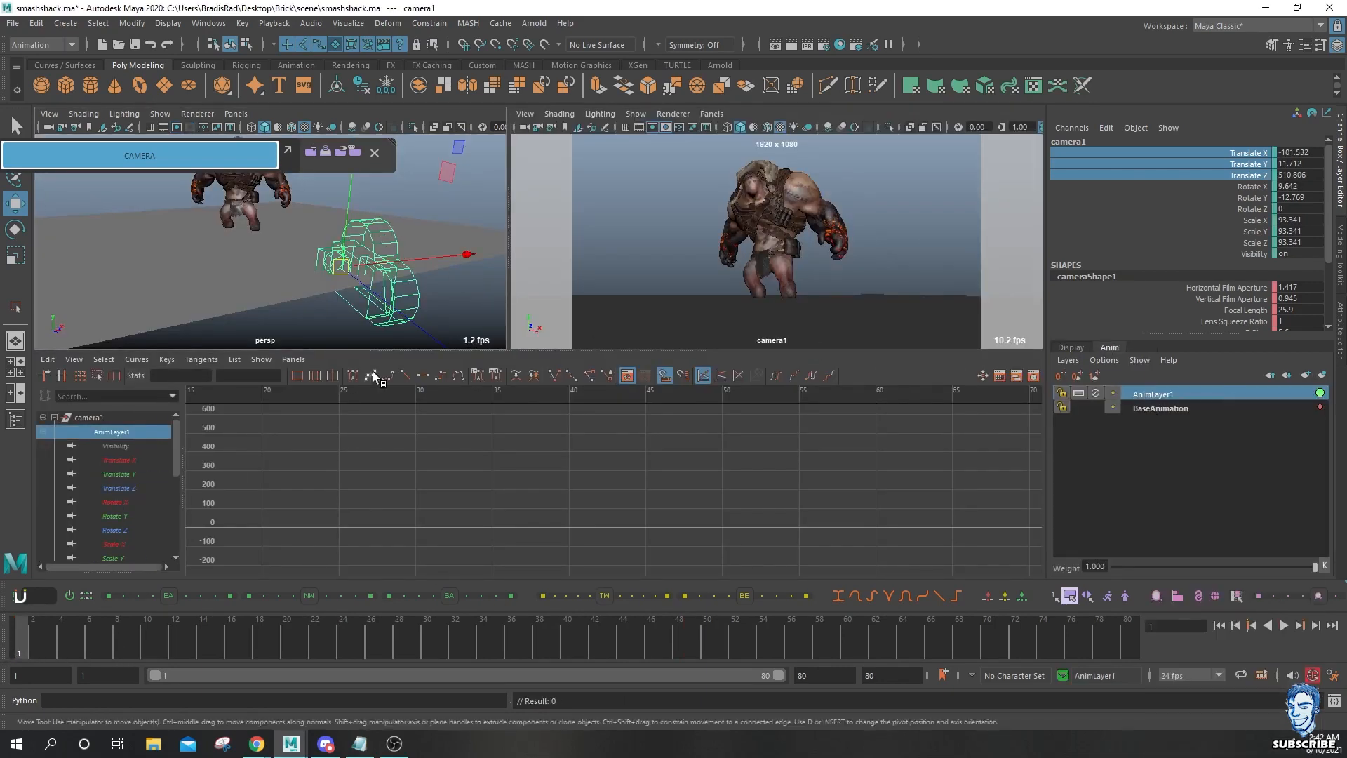
pyautogui.moveTo(492, 635); pyautogui.dragTo(630, 639)
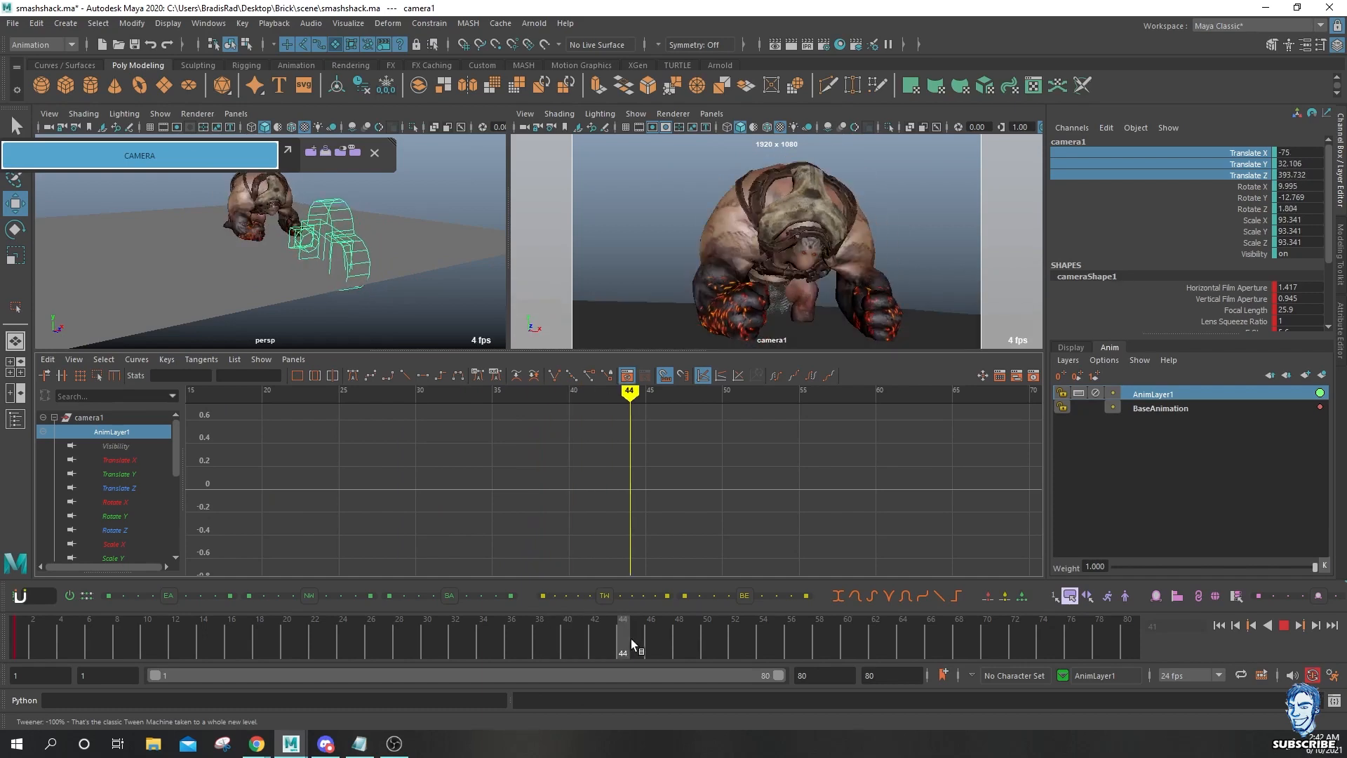
pyautogui.hotkey('alt', 'v')
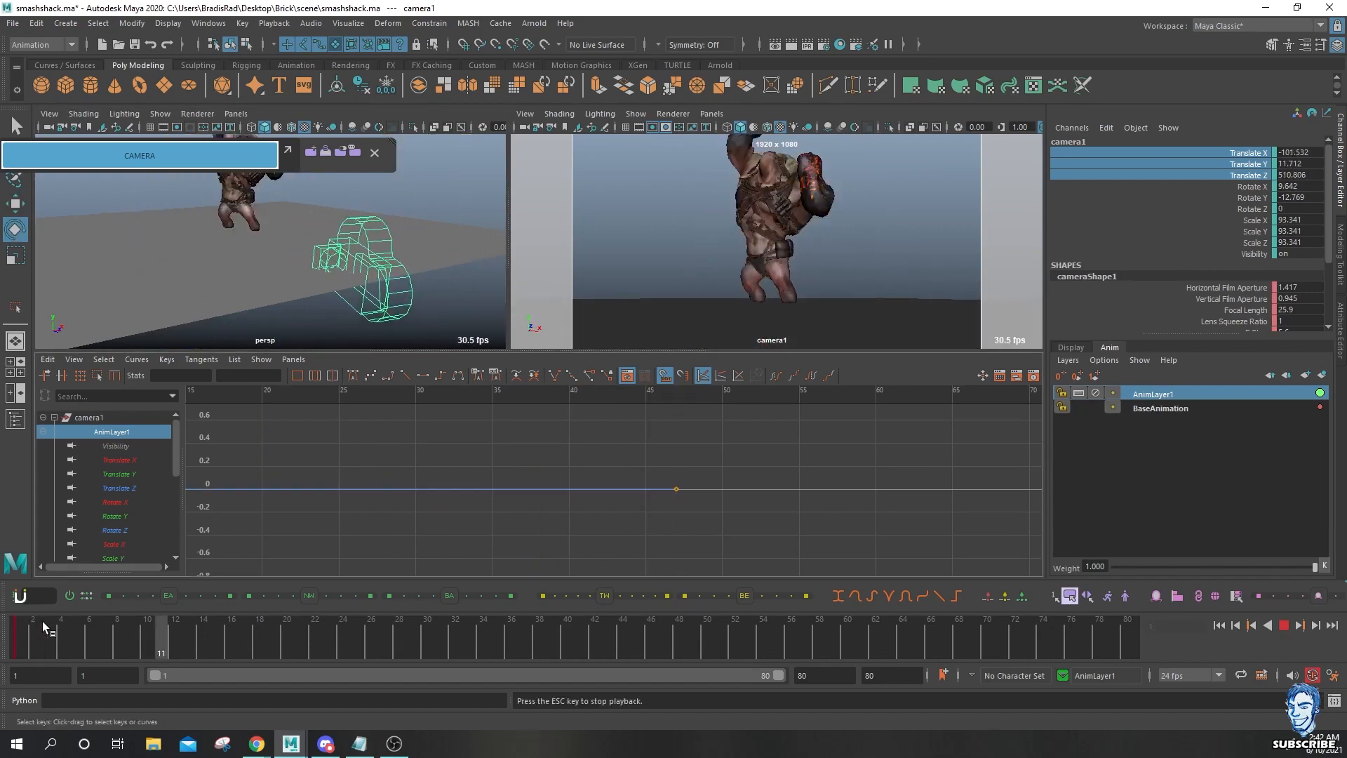
pyautogui.click(9, 647)
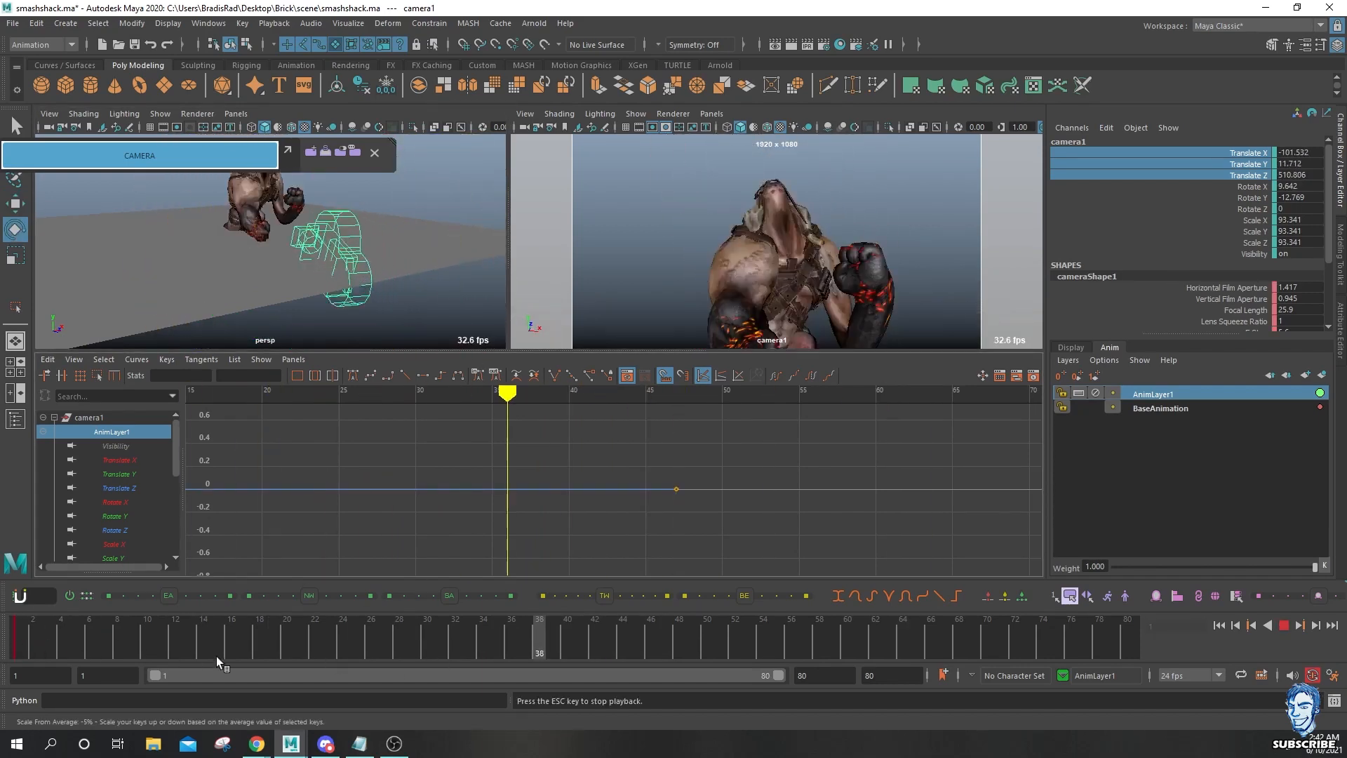
# Move camera1's second Rotate X, Y and Z key on AnimLayer1 earlier to frame 17, and play from the start.
pyautogui.click(211, 636)
pyautogui.moveTo(1239, 204); pyautogui.dragTo(1240, 188)
pyautogui.press('a')
pyautogui.moveTo(770, 453); pyautogui.dragTo(735, 535)
pyautogui.moveTo(786, 538); pyautogui.dragTo(601, 538, button='middle')
pyautogui.click(15, 637)
pyautogui.hotkey('alt', 'v')
# Key camera1's rotation at frame 36, tilt it down to the landed character at frame 40, and play the shot in the full camera view.
pyautogui.click(442, 638)
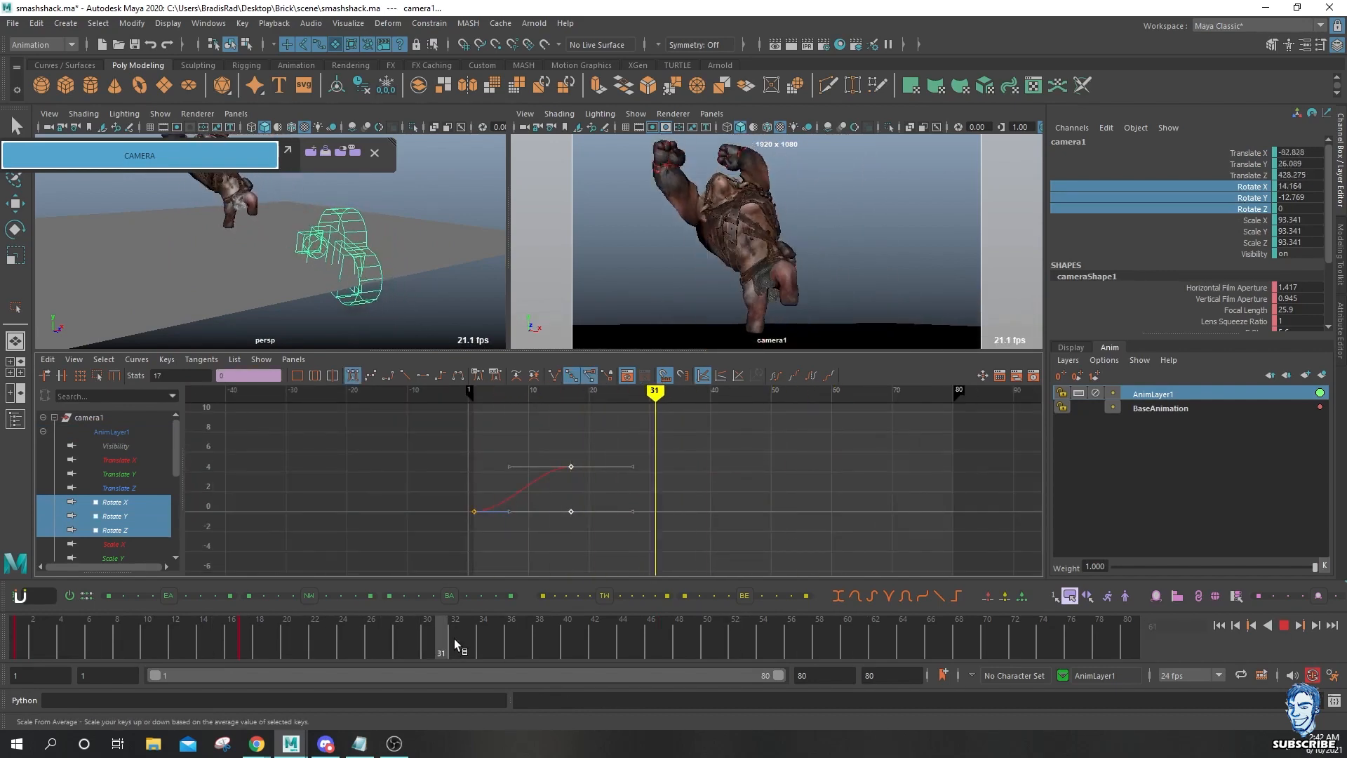
pyautogui.press('s')
pyautogui.hotkey('alt', '.')
pyautogui.hotkey('alt', '.')
pyautogui.hotkey('alt', '.')
pyautogui.hotkey('alt', '.')
pyautogui.press('e')
pyautogui.moveTo(411, 232); pyautogui.dragTo(409, 254)
pyautogui.click(63, 642)
pyautogui.hotkey('alt', 'v')
pyautogui.press('space')
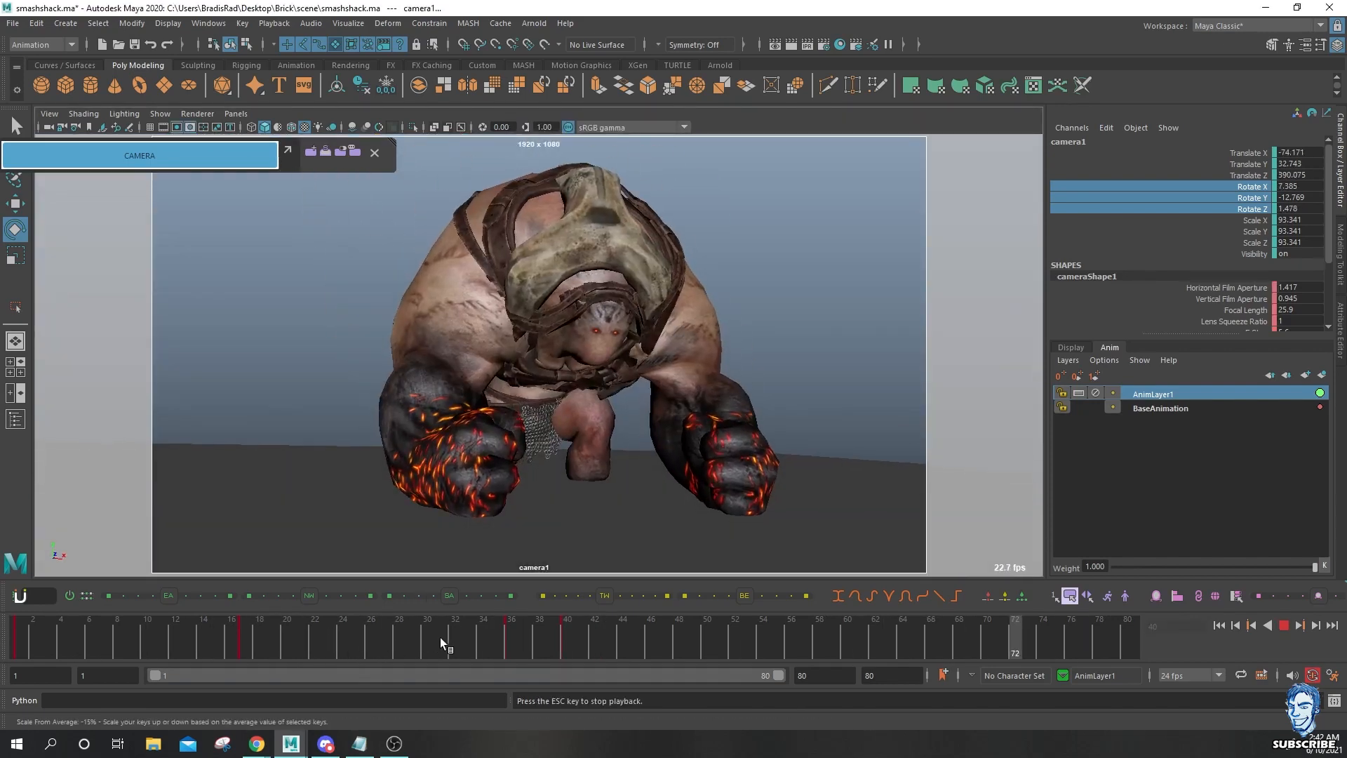
pyautogui.press('Escape')
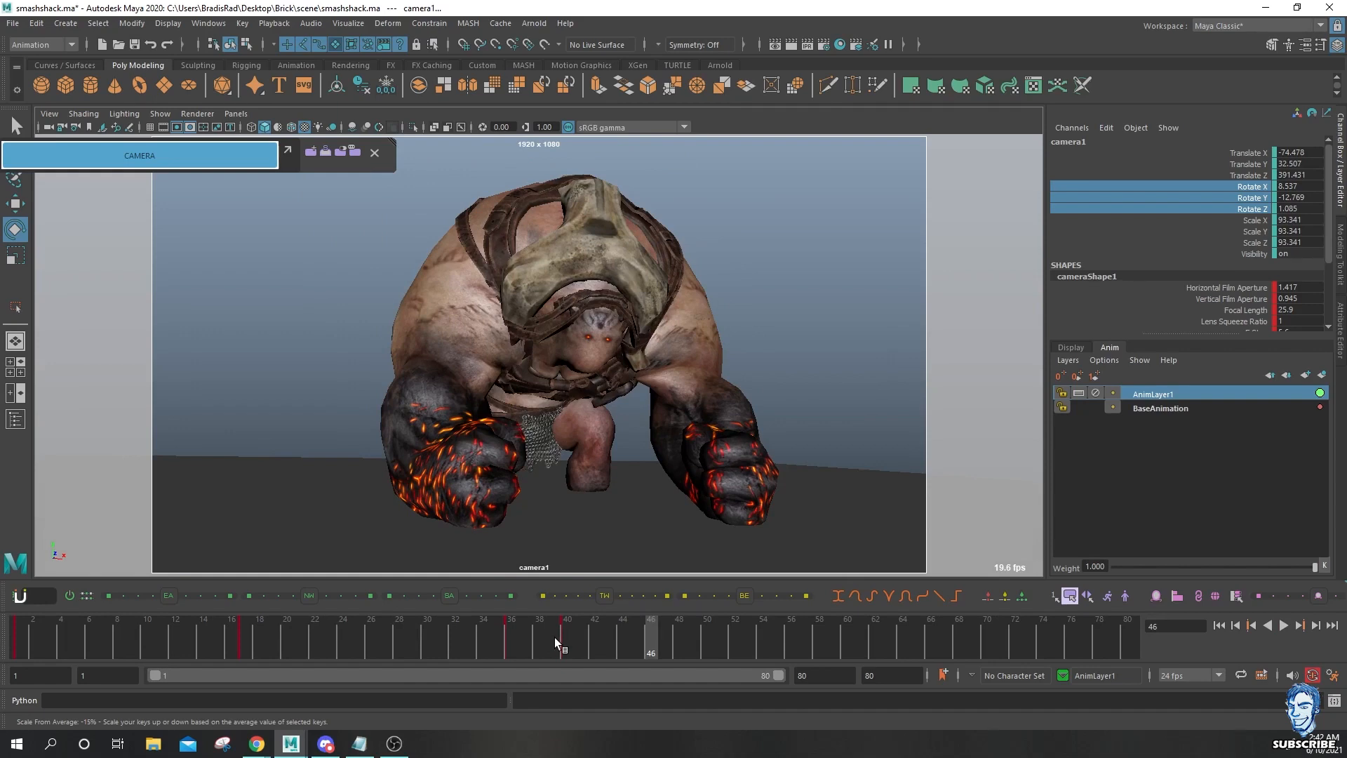
# Mute AnimLayer1, make BaseAnimation the active layer, and play the shot before restoring the split view.
pyautogui.click(1095, 393)
pyautogui.click(1159, 408)
pyautogui.moveTo(426, 651); pyautogui.dragTo(5, 637)
pyautogui.hotkey('alt', 'v')
pyautogui.press('Escape')
pyautogui.press('space')
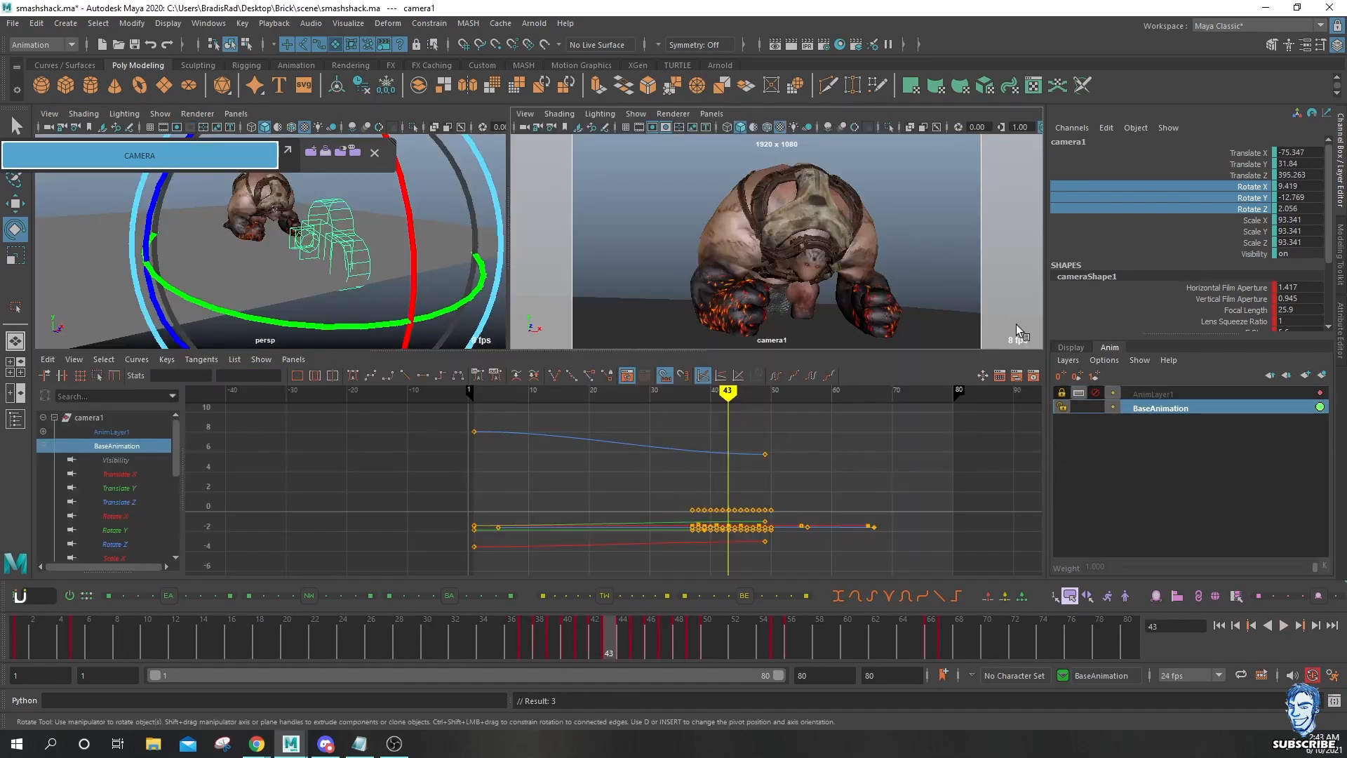
# Move camera1's final Translate X, Y and Z keys to frame 52, lengthen their weighted tangents for a softer ease, and play.
pyautogui.moveTo(1247, 175); pyautogui.dragTo(1246, 153)
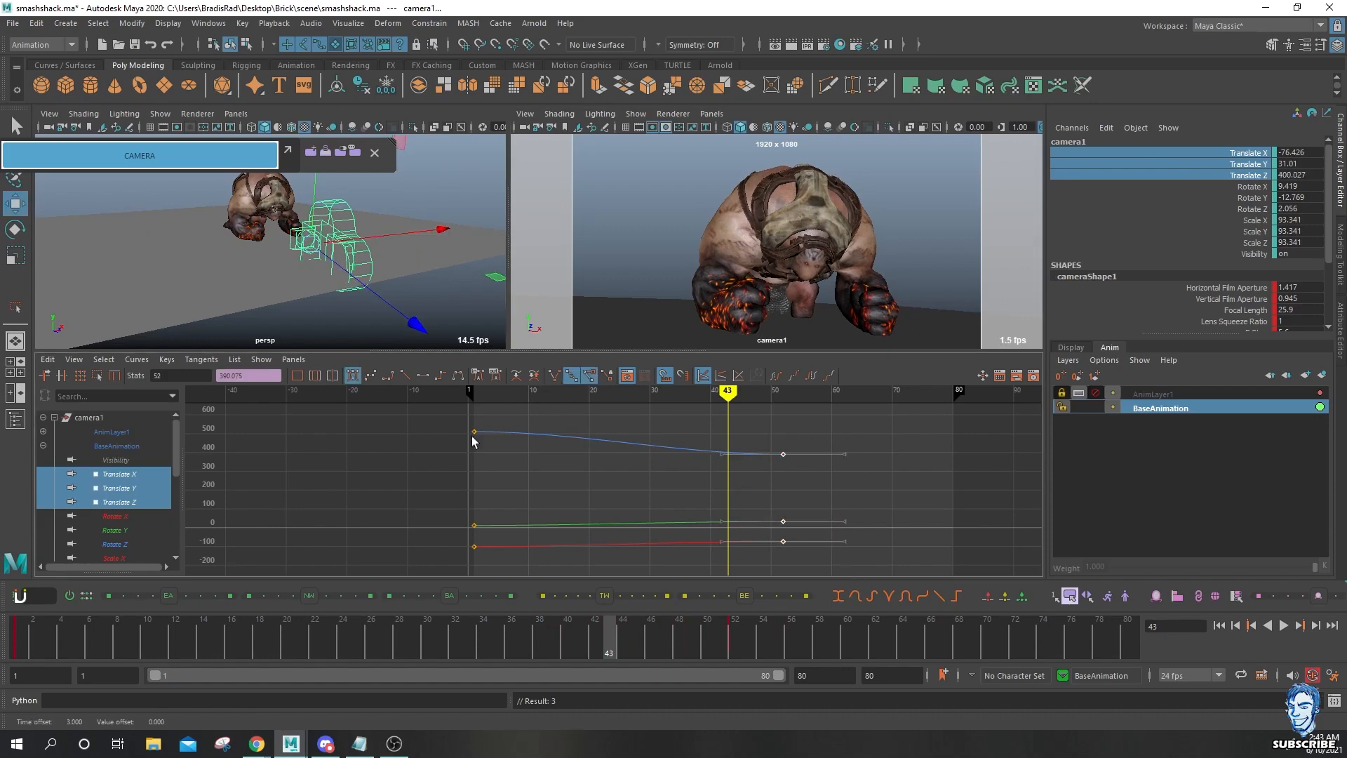
pyautogui.click(141, 360)
pyautogui.click(196, 715)
pyautogui.keyDown('shift'); pyautogui.moveTo(684, 560); pyautogui.dragTo(659, 559, button='middle'); pyautogui.keyUp('shift')
pyautogui.click(27, 642)
pyautogui.hotkey('alt', 'v')
pyautogui.press('Escape')
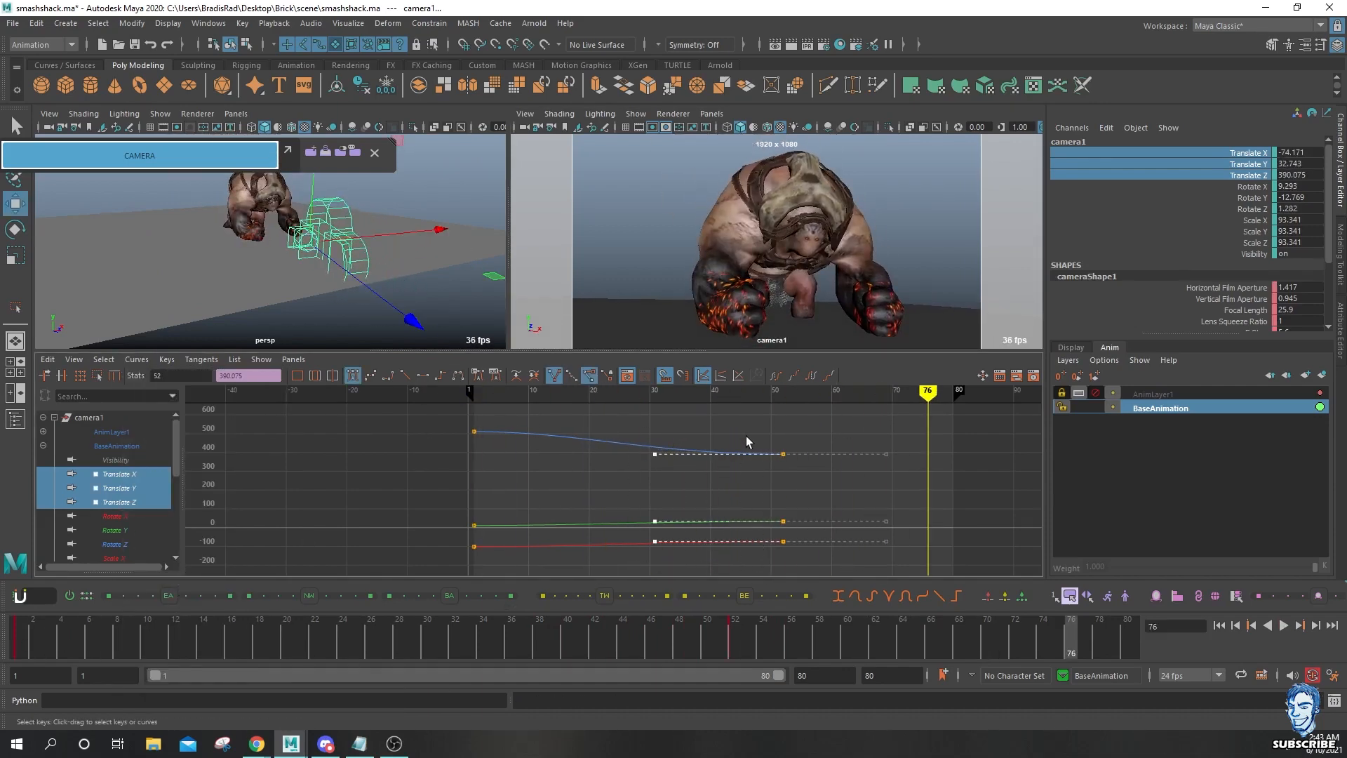
pyautogui.hotkey('alt', 'v')
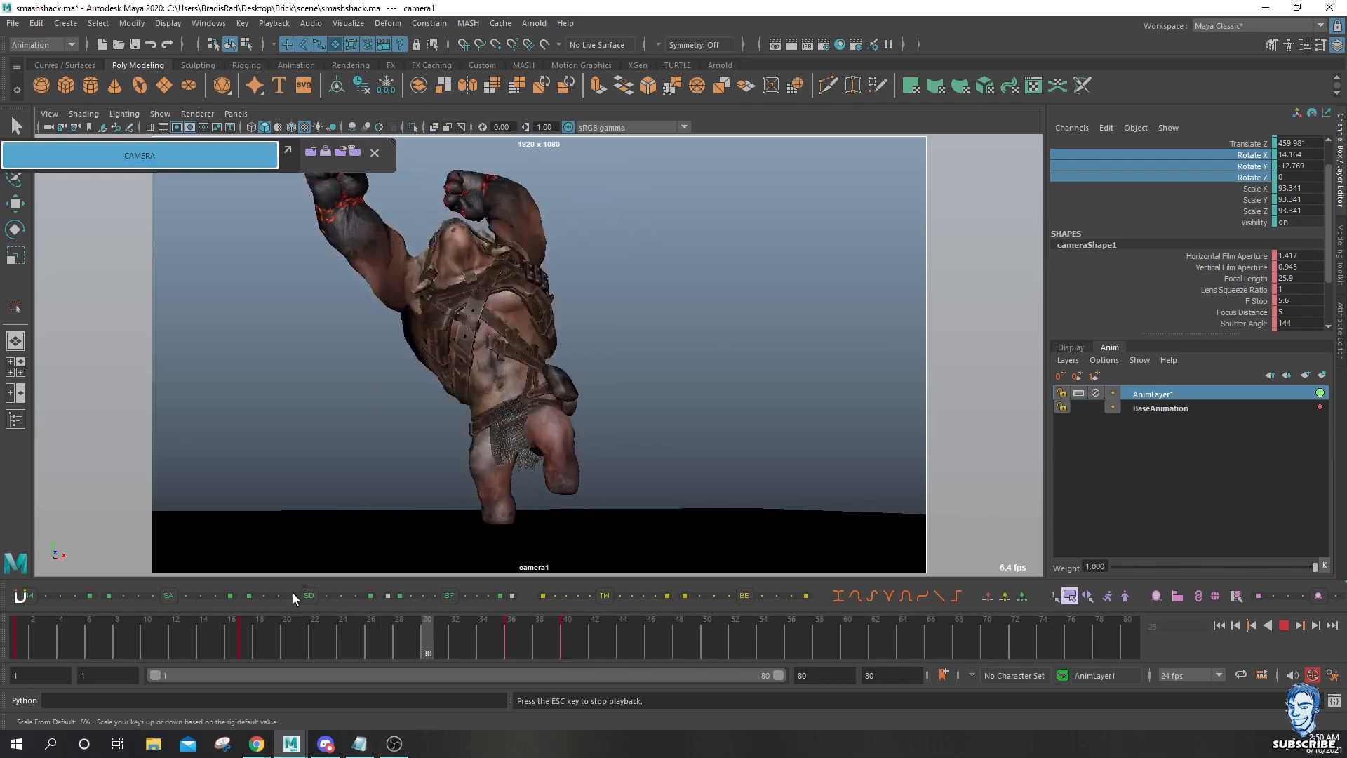
# Simplify camera1's Focal Length shake by removing the keys at frames 43 to 48, raising the frame 40 key to about 25.5, and settling it earlier.
pyautogui.press('Escape')
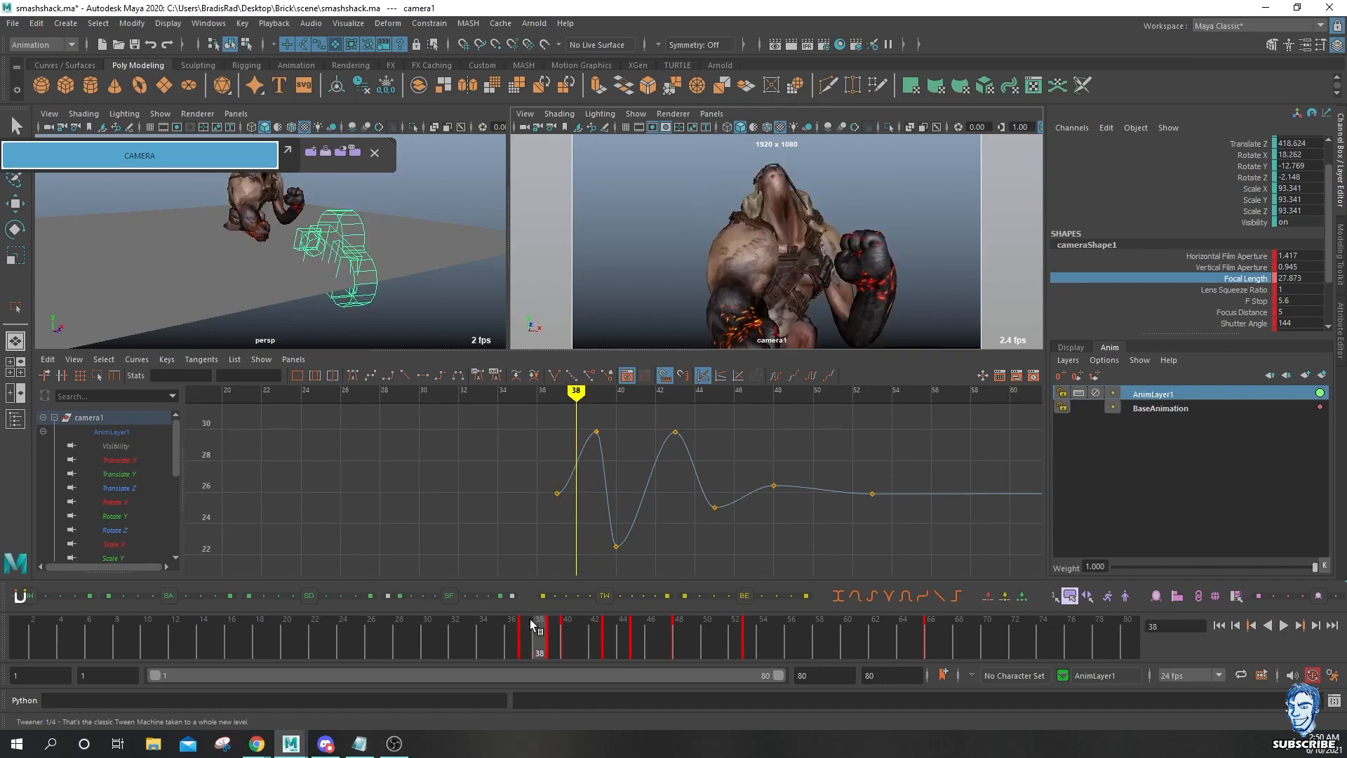
pyautogui.moveTo(535, 623); pyautogui.dragTo(581, 635)
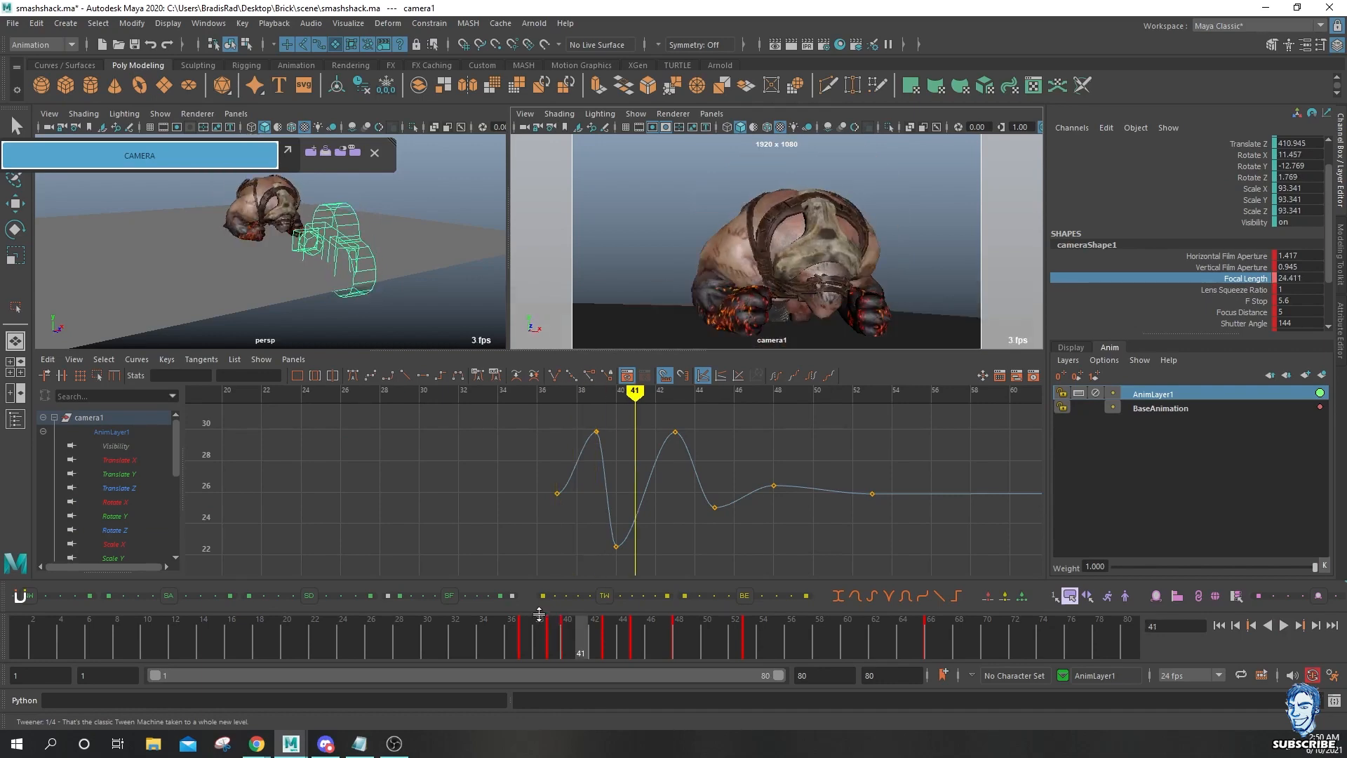
pyautogui.moveTo(599, 528); pyautogui.dragTo(642, 569)
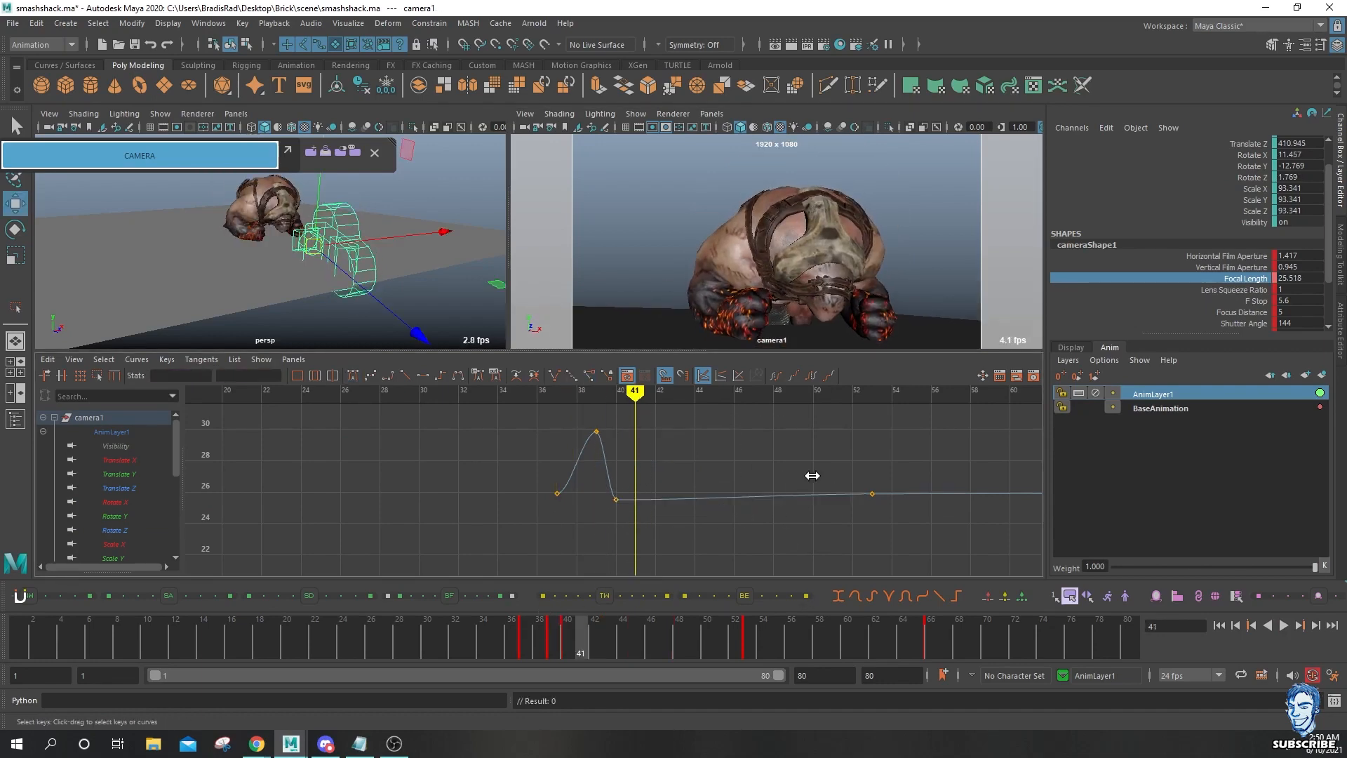
pyautogui.moveTo(819, 527); pyautogui.dragTo(705, 528, button='middle')
# Play the finished shot through camera1 in the full view and close the playblast preview.
pyautogui.click(434, 631)
pyautogui.hotkey('alt', 'v')
pyautogui.click(436, 654)
pyautogui.press('space')
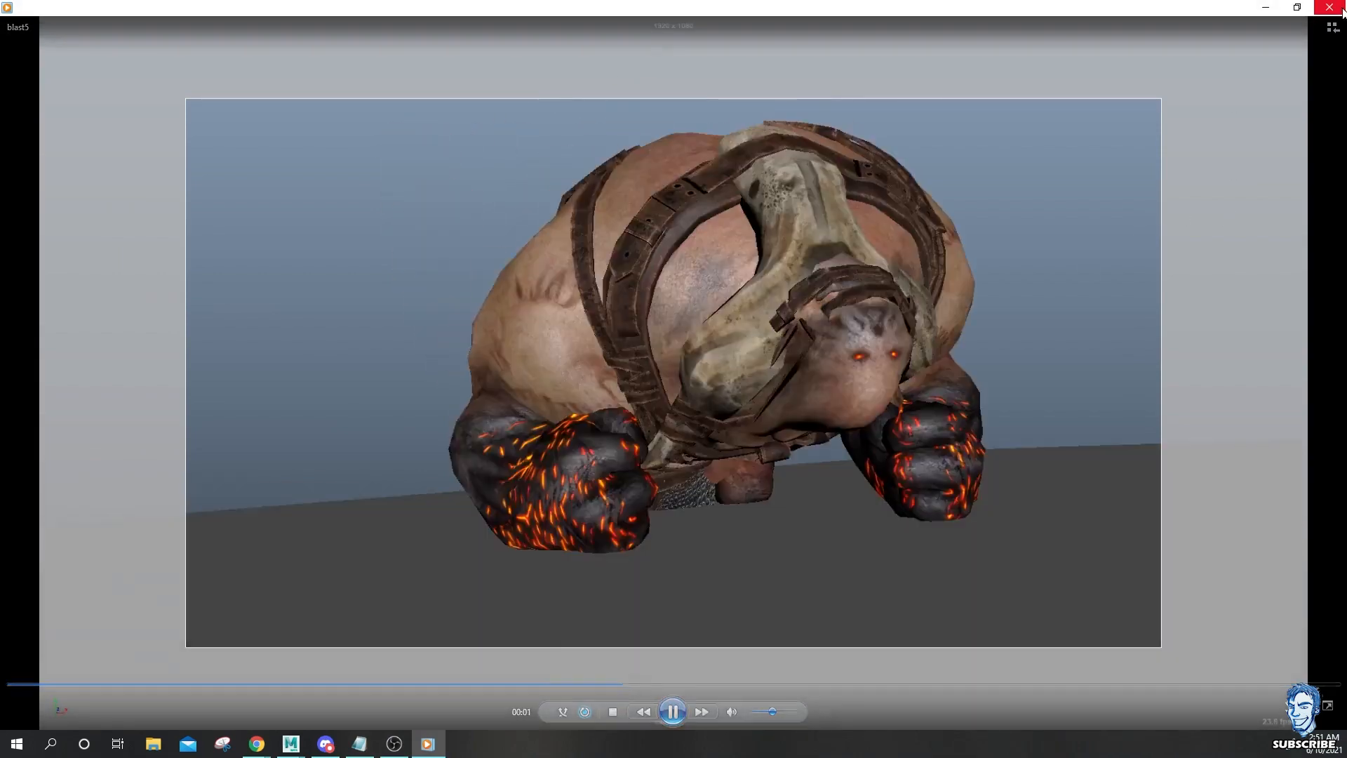
pyautogui.click(1342, 10)
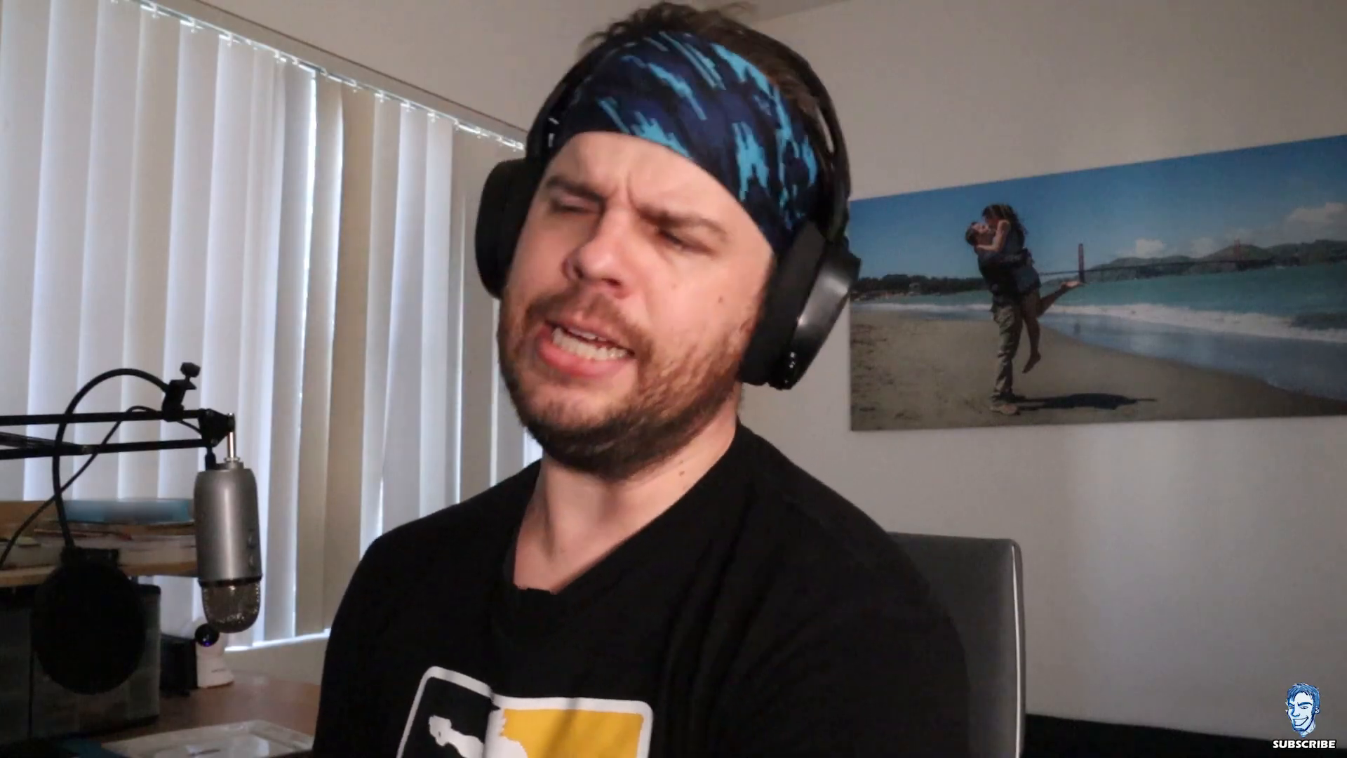